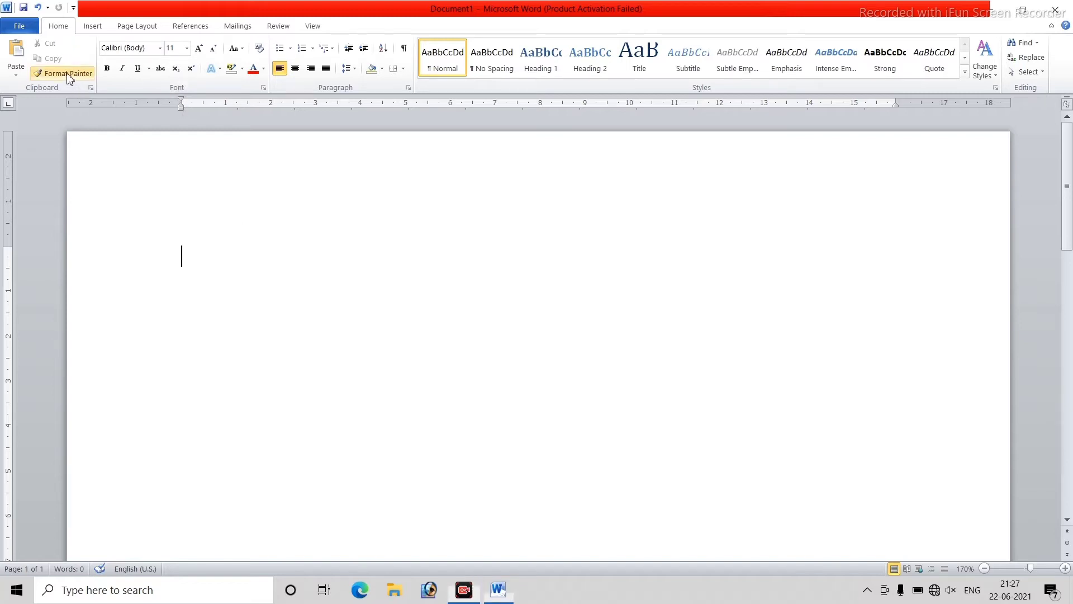
Step: Paste the 119-word sample paragraph 'On the Insert tab, the galleries include items…' onto the page
click(258, 48)
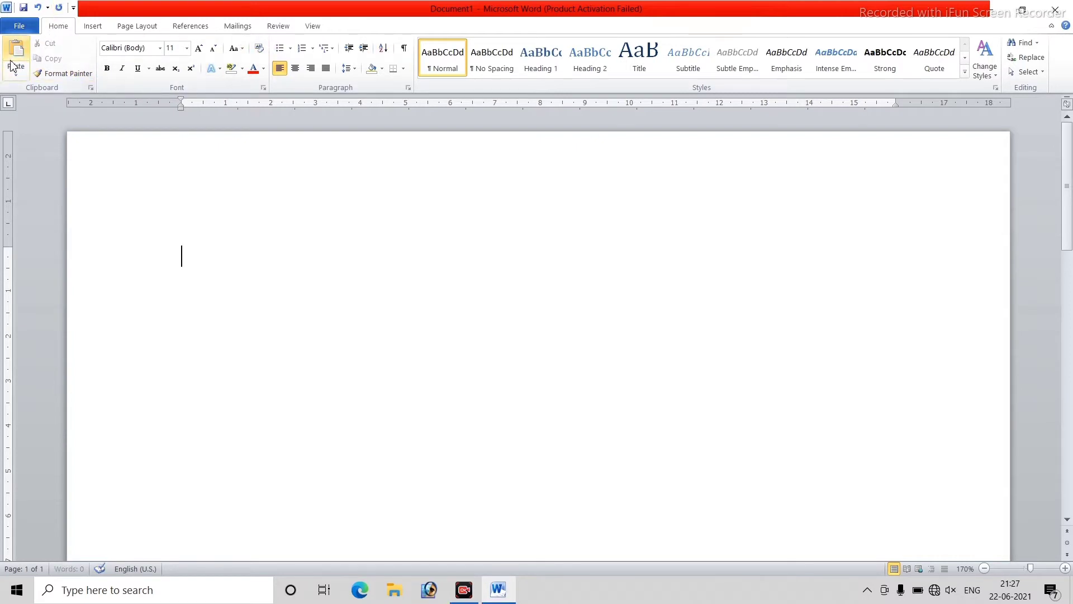
click(12, 58)
key(ctrl+a)
key(ctrl+c)
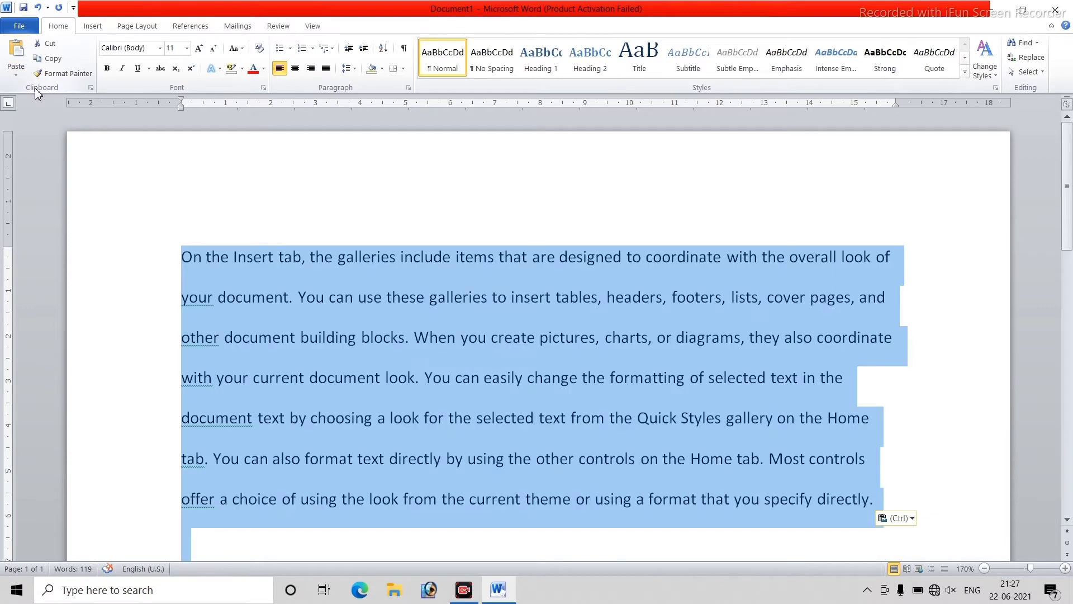
key(Delete)
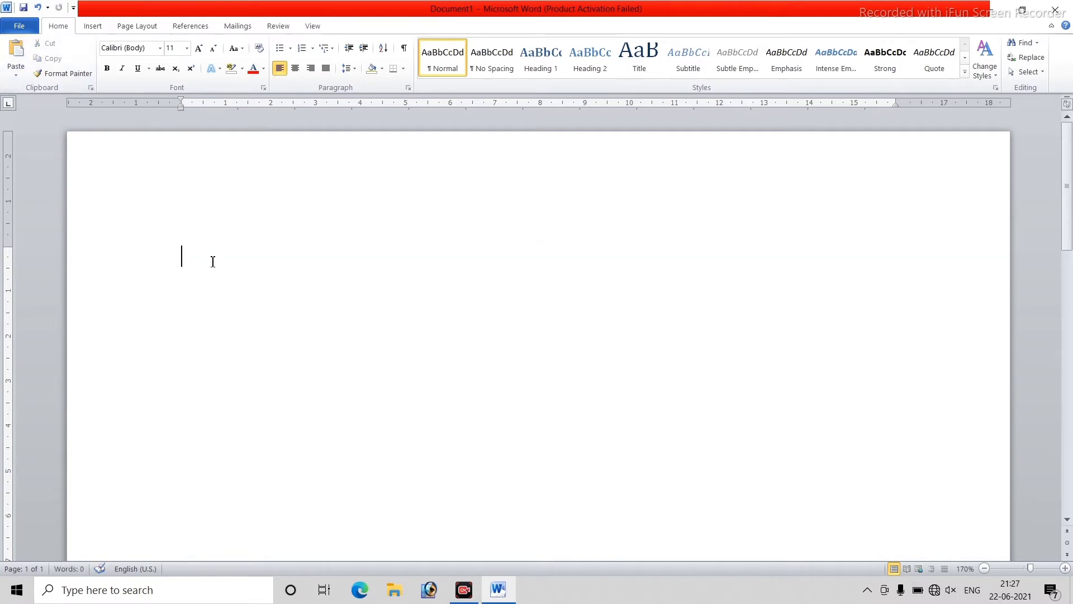
key(ctrl+v)
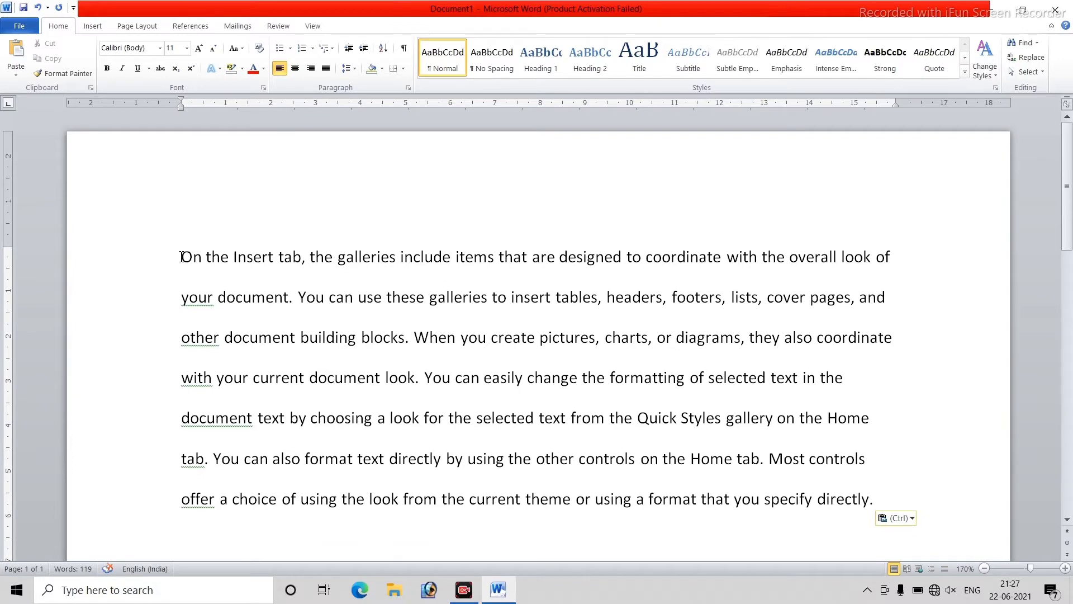
drag(178, 252, 857, 392)
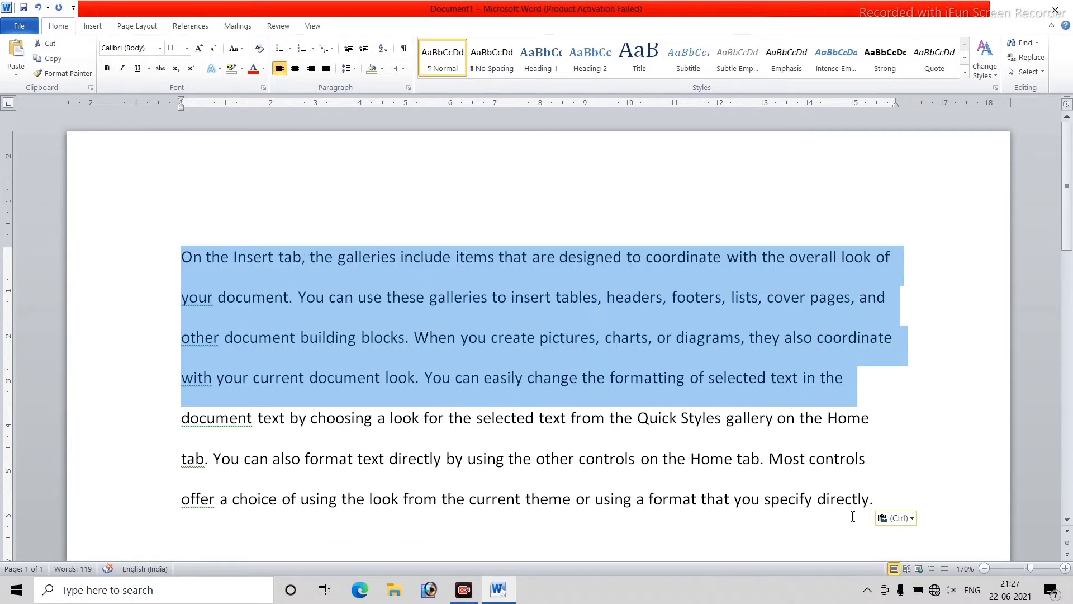
click(882, 499)
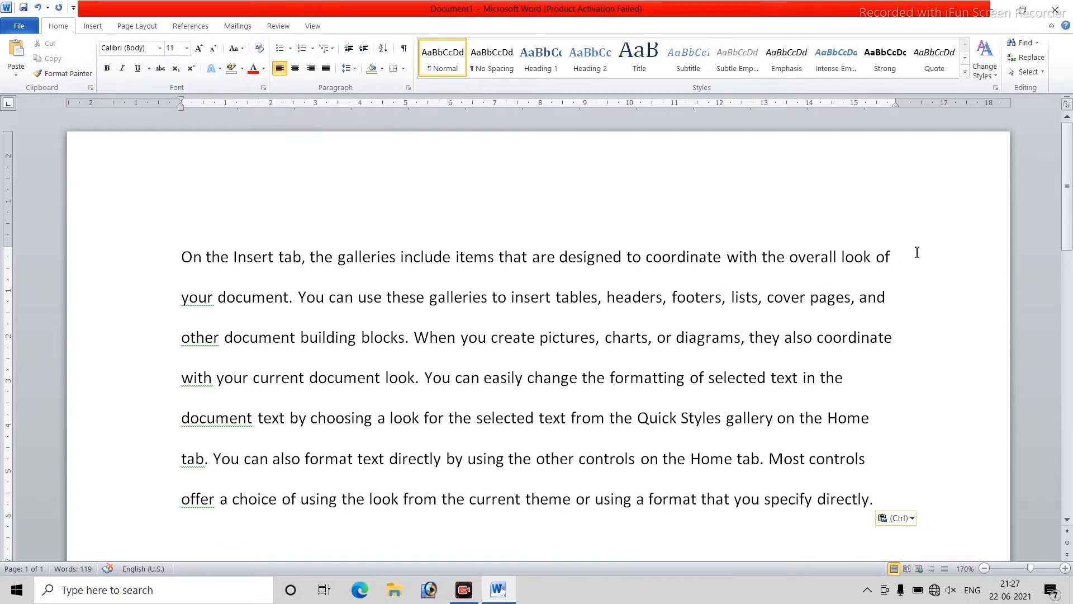
Step: Change the opening line 'On the Insert tab… the overall look of' to Cambria Math
drag(896, 259, 180, 257)
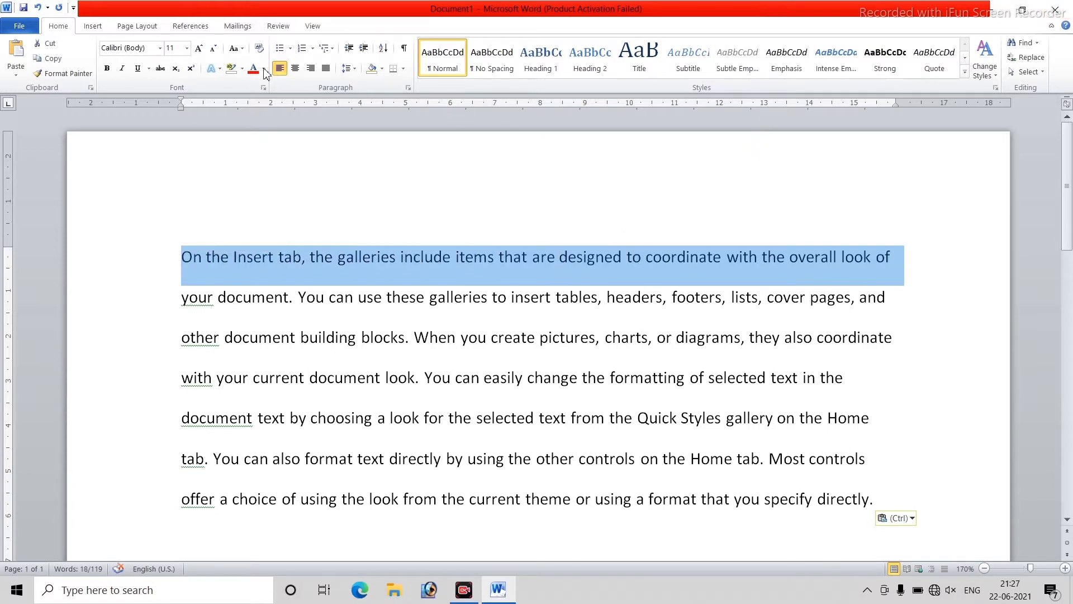
click(160, 49)
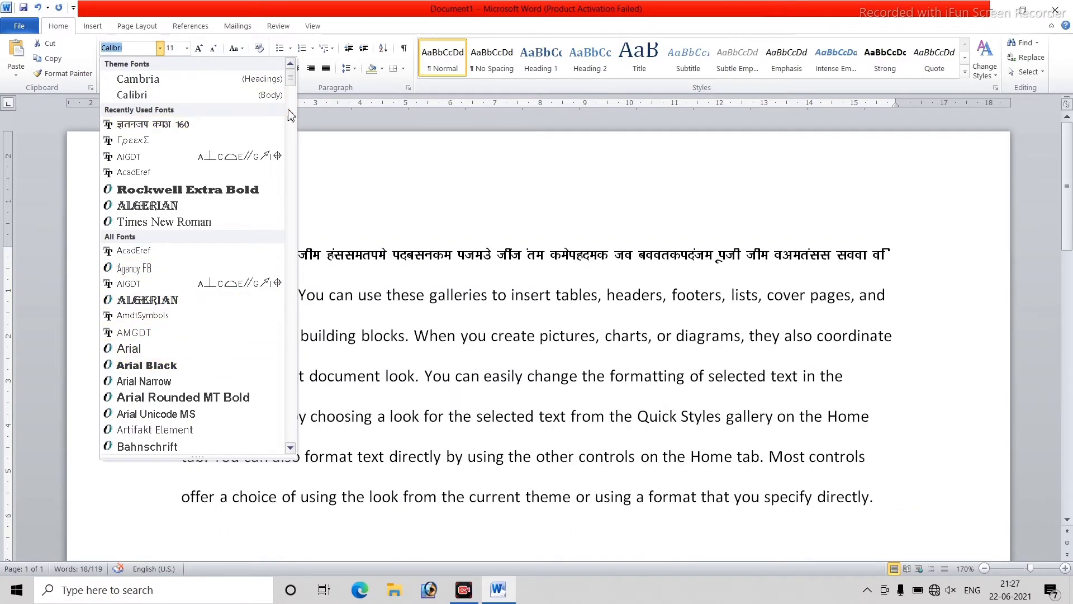
mouse_move(290, 81)
mouse_down()
mouse_move(295, 440)
mouse_move(293, 127)
mouse_up()
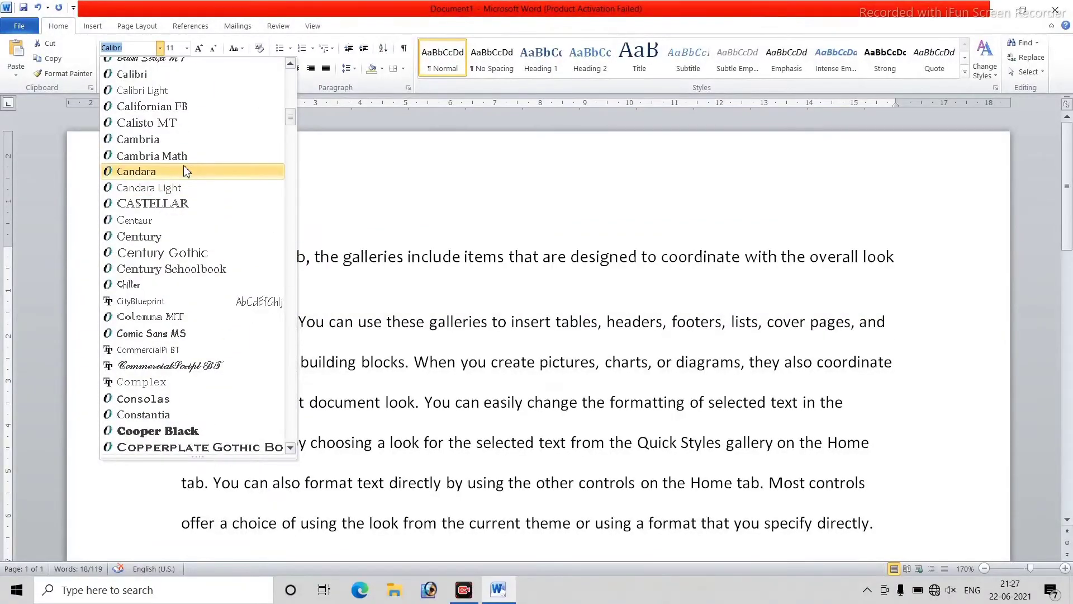
click(181, 163)
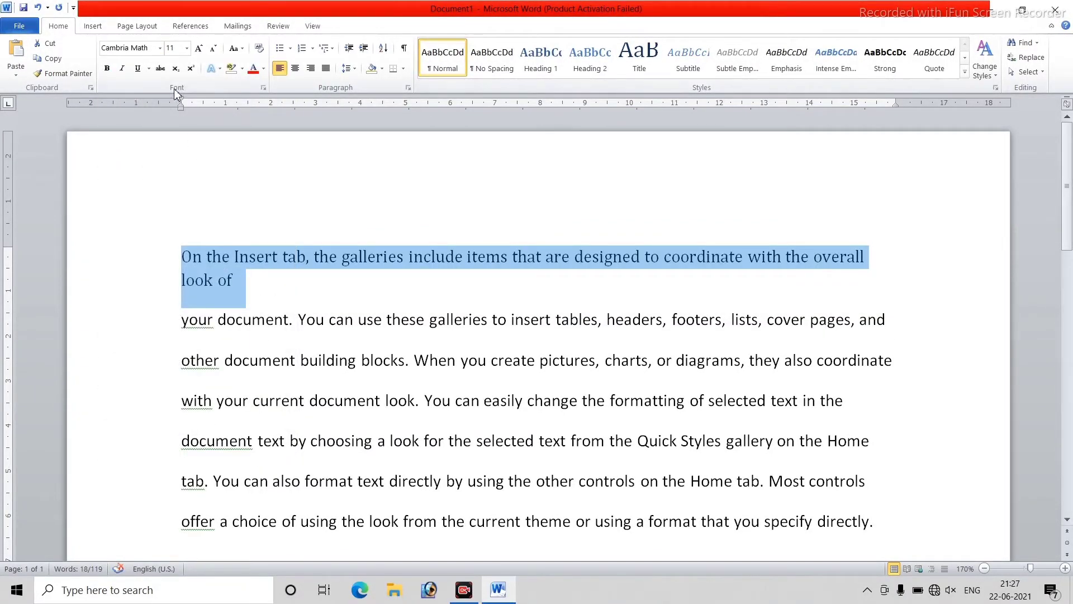
Step: Make both heading lines bold and italic, and enlarge them to 14 pt
click(107, 69)
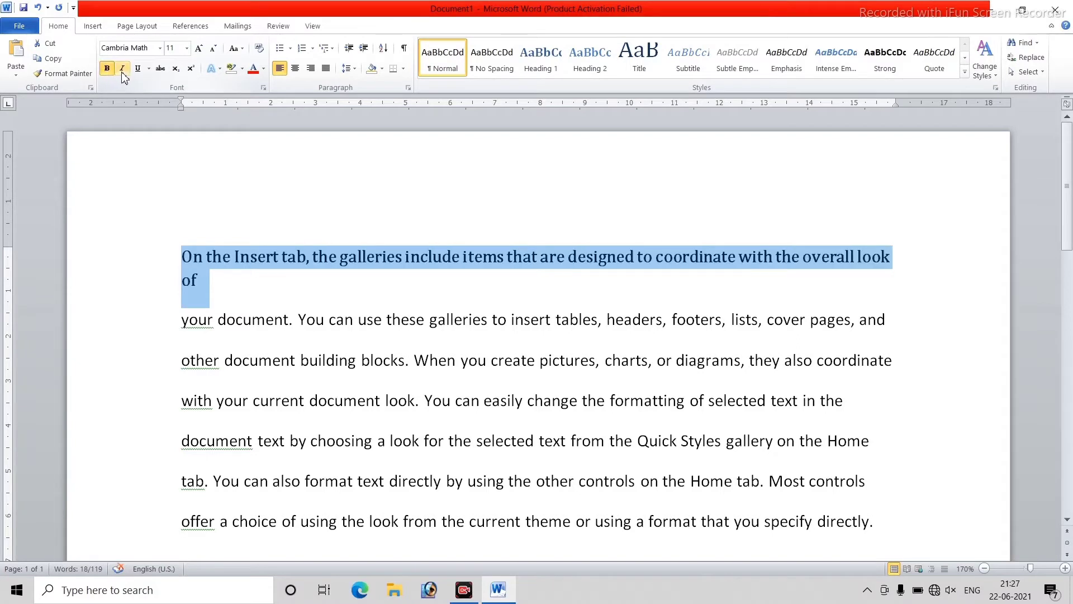
click(123, 69)
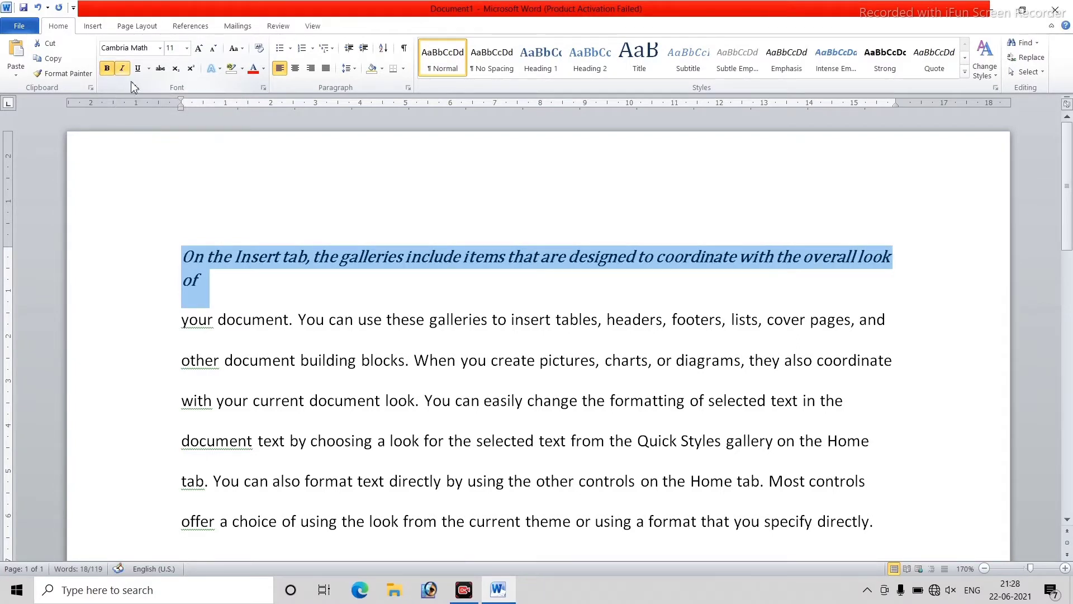
click(227, 291)
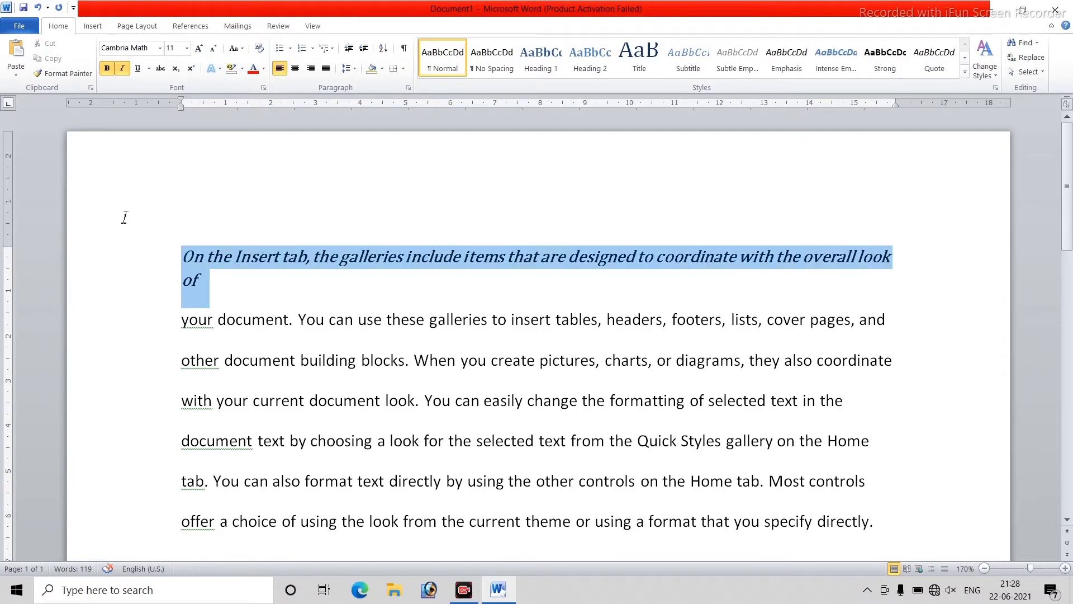
drag(217, 288, 124, 216)
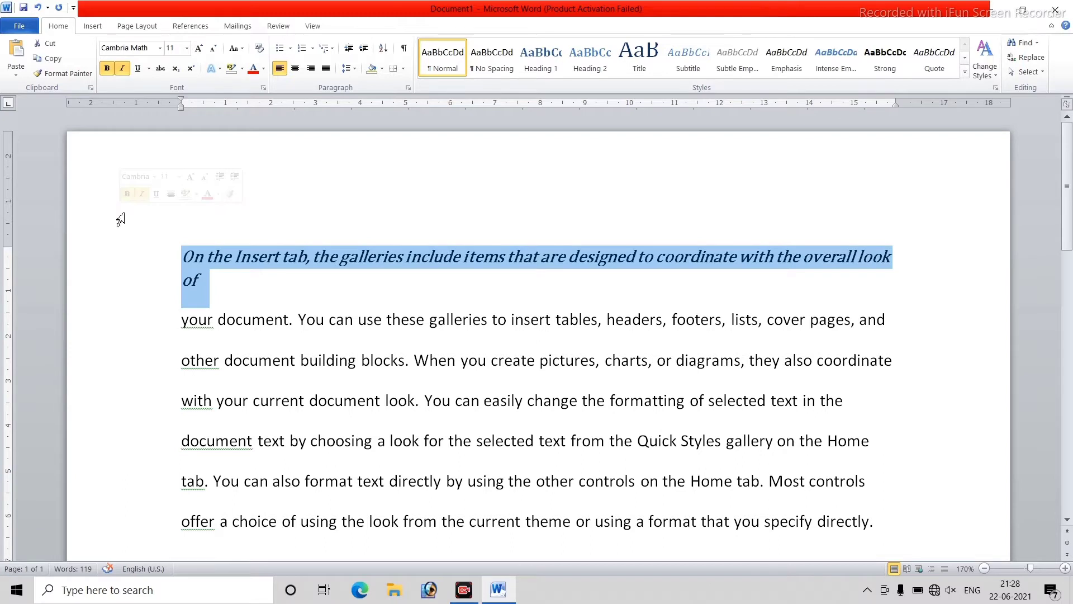
click(200, 49)
click(199, 49)
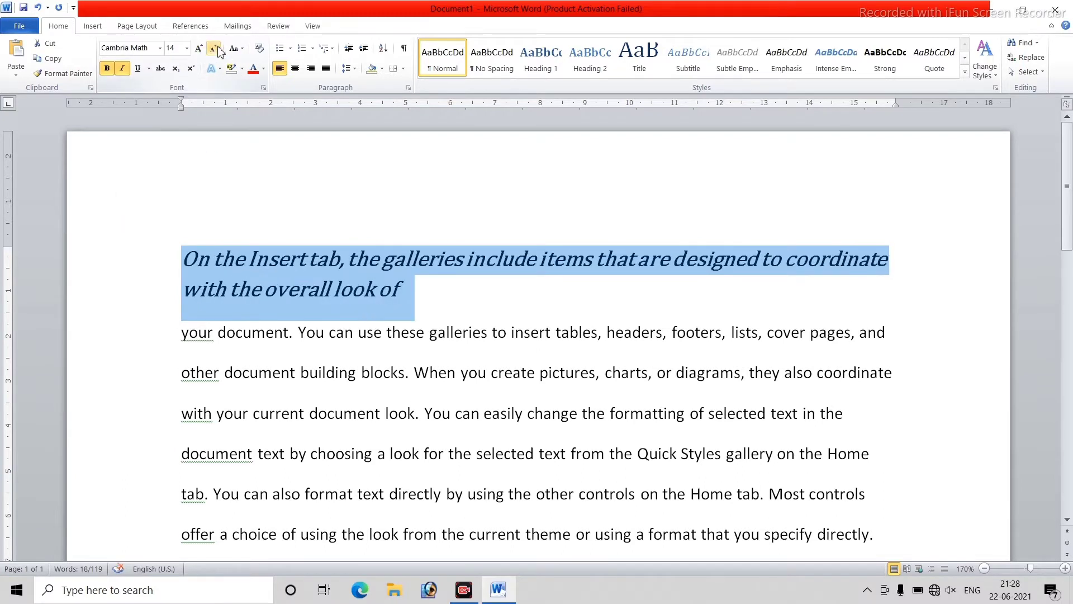
click(212, 49)
click(198, 49)
Step: Colour the heading text red and put a turquoise highlight behind both lines
click(265, 68)
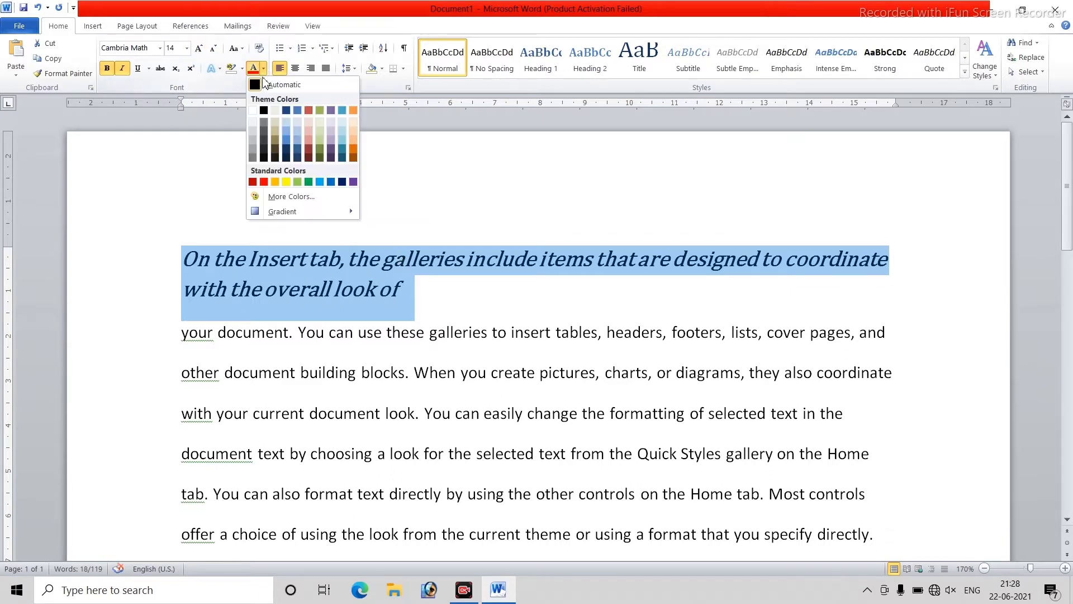
click(264, 183)
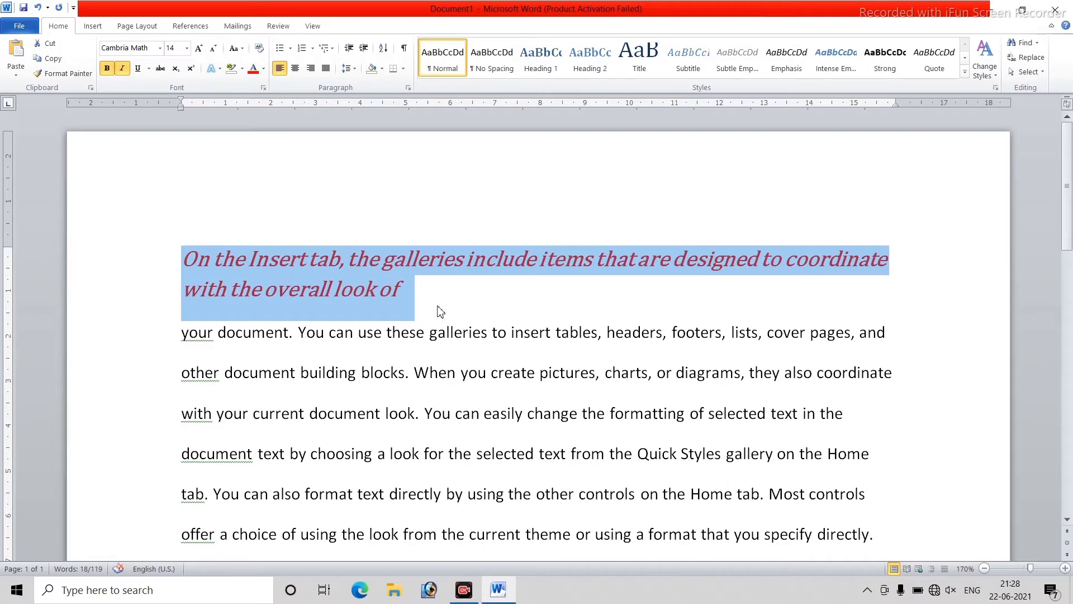
drag(434, 306, 175, 230)
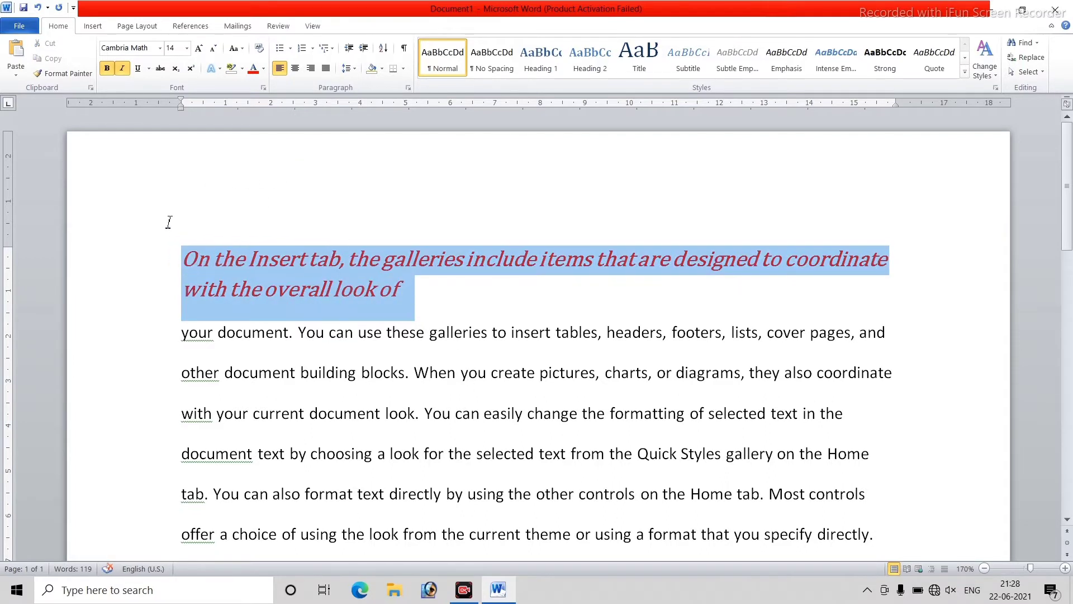
click(242, 68)
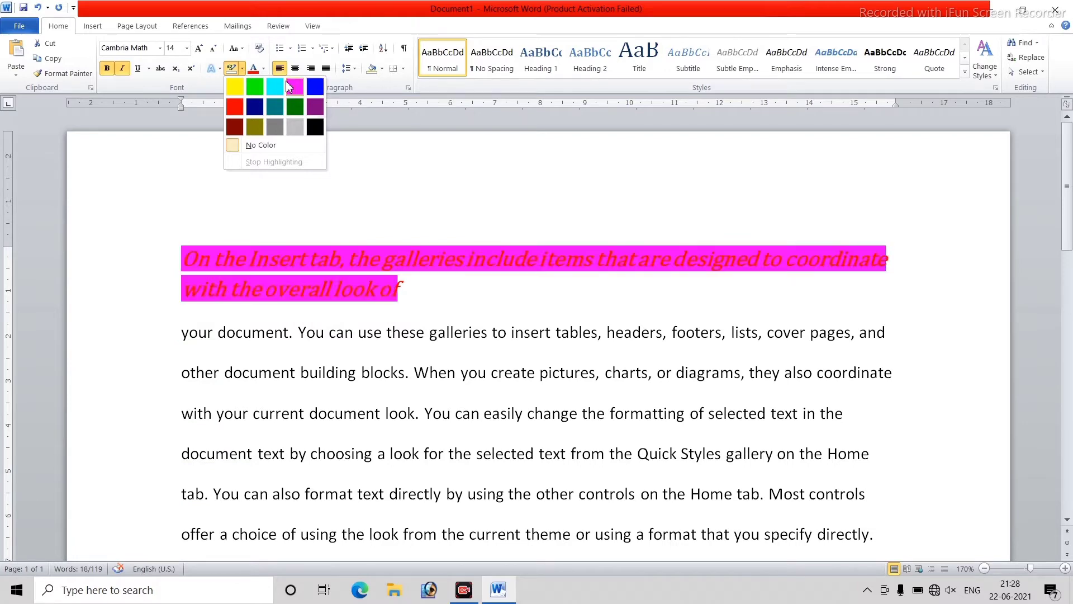
click(234, 74)
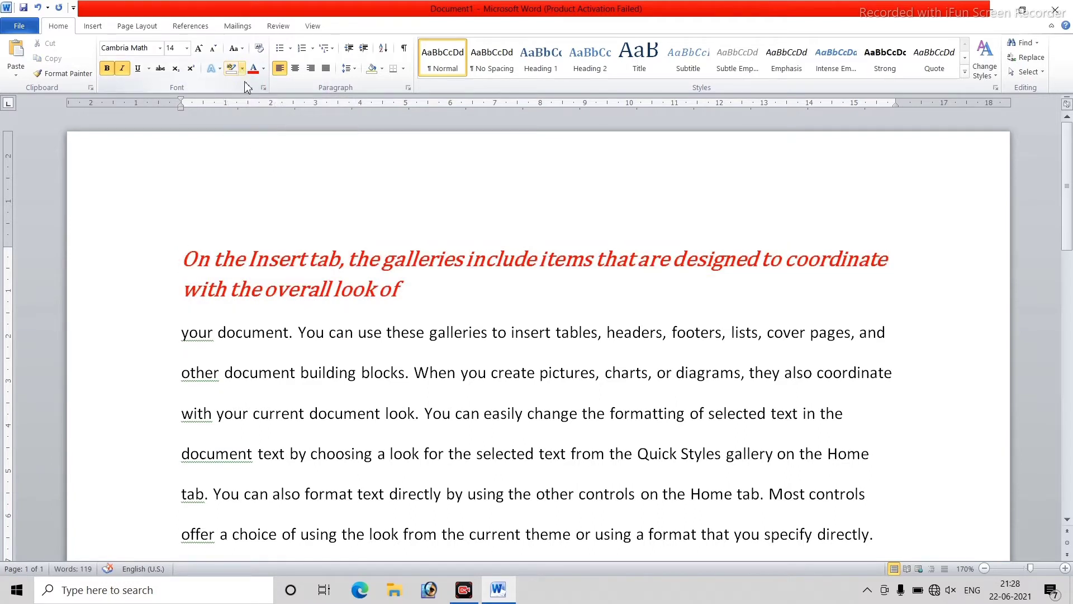
drag(185, 259, 402, 291)
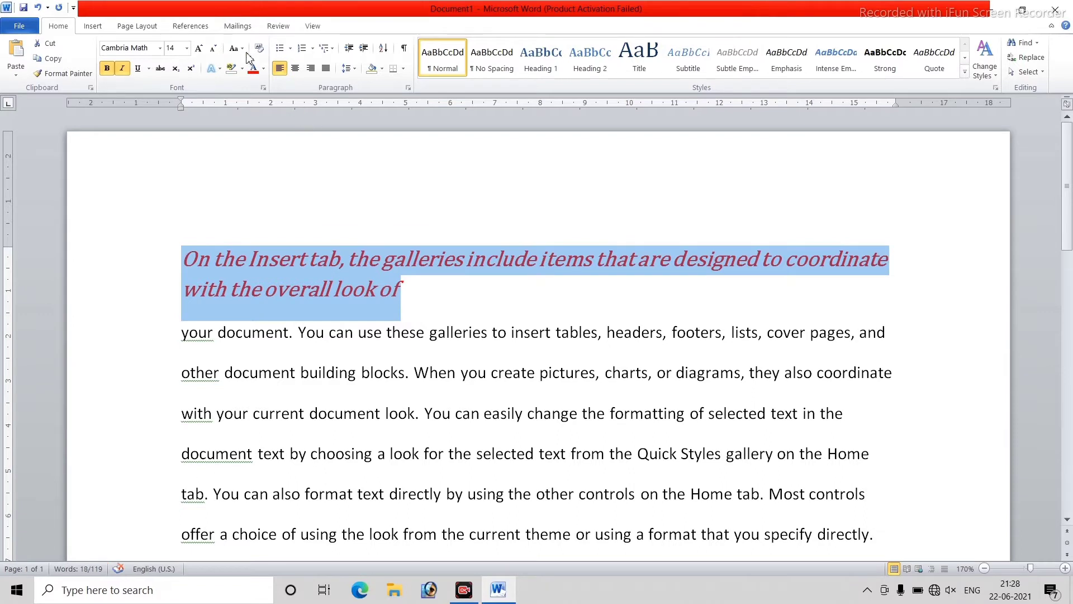
click(242, 68)
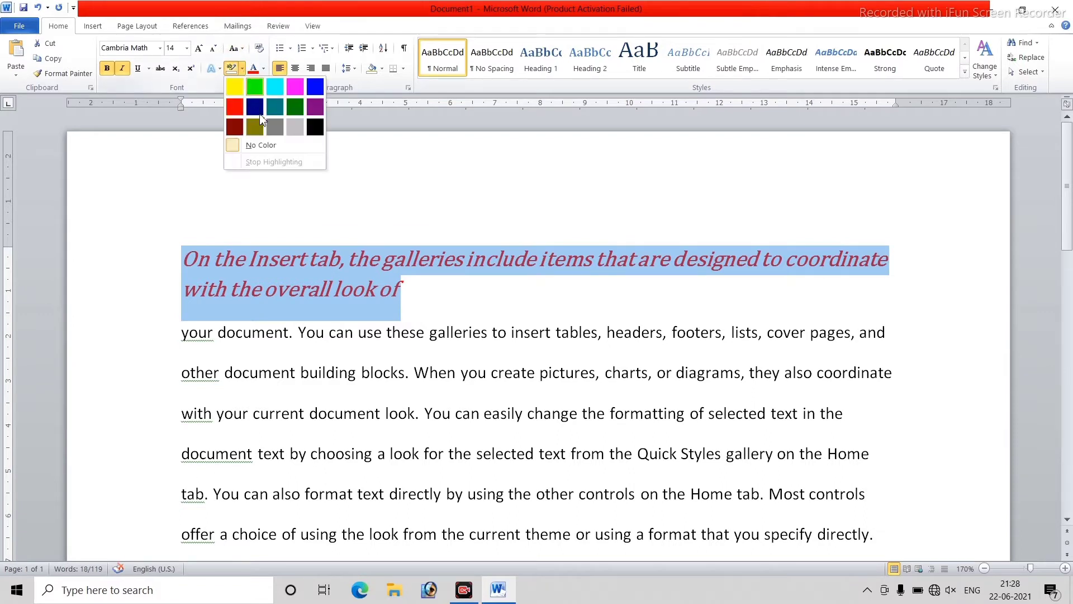
click(276, 86)
click(442, 292)
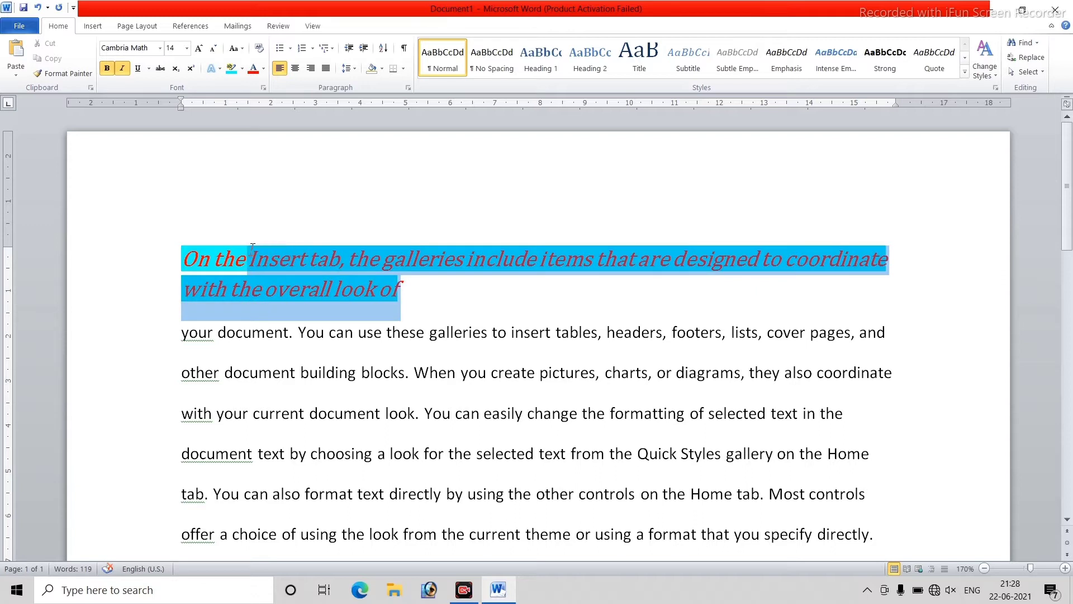
Step: Extend the cyan highlight across the whole first paragraph, then select the last body line
drag(423, 312, 184, 258)
click(427, 302)
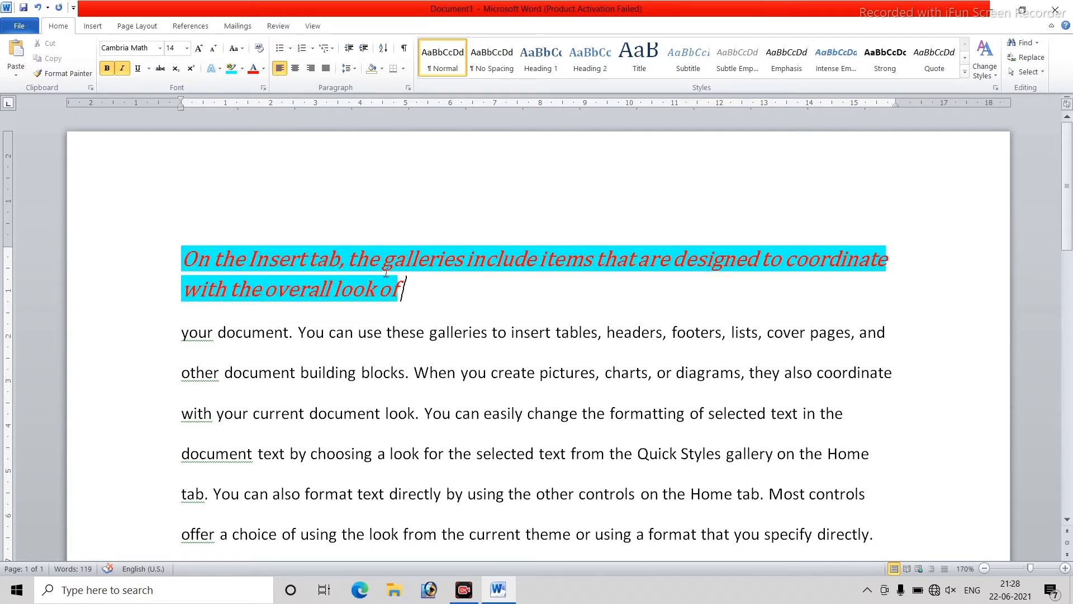
drag(408, 296, 188, 263)
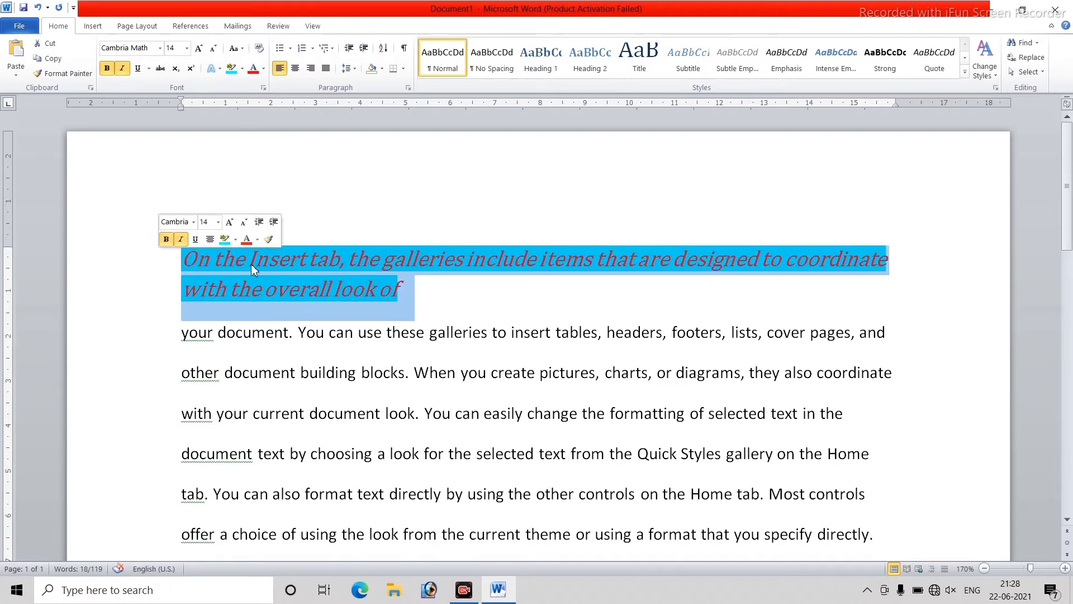
click(422, 291)
drag(411, 299, 302, 275)
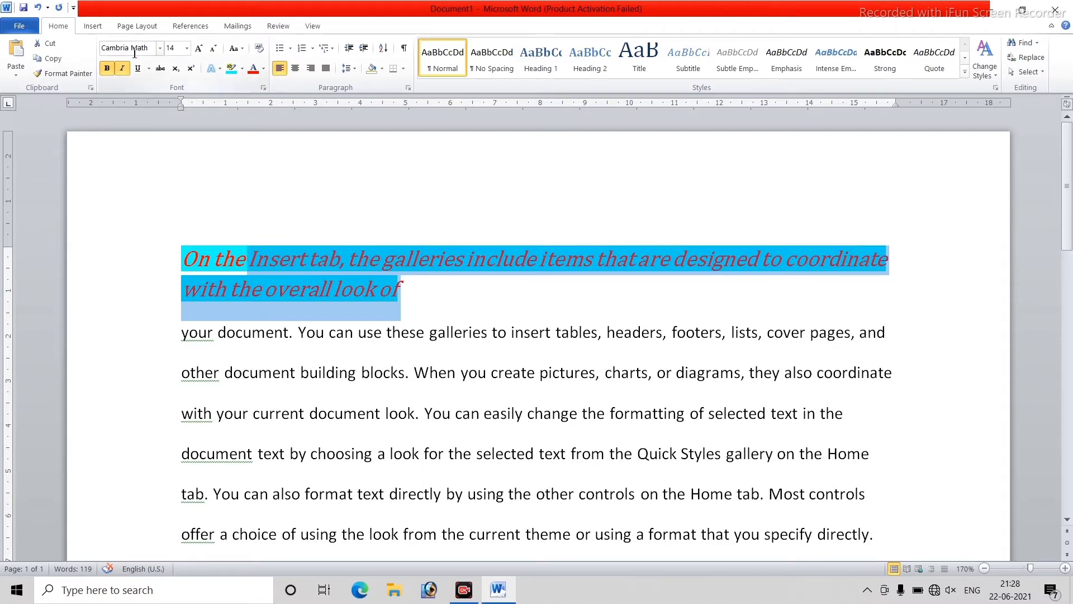
click(237, 78)
click(437, 302)
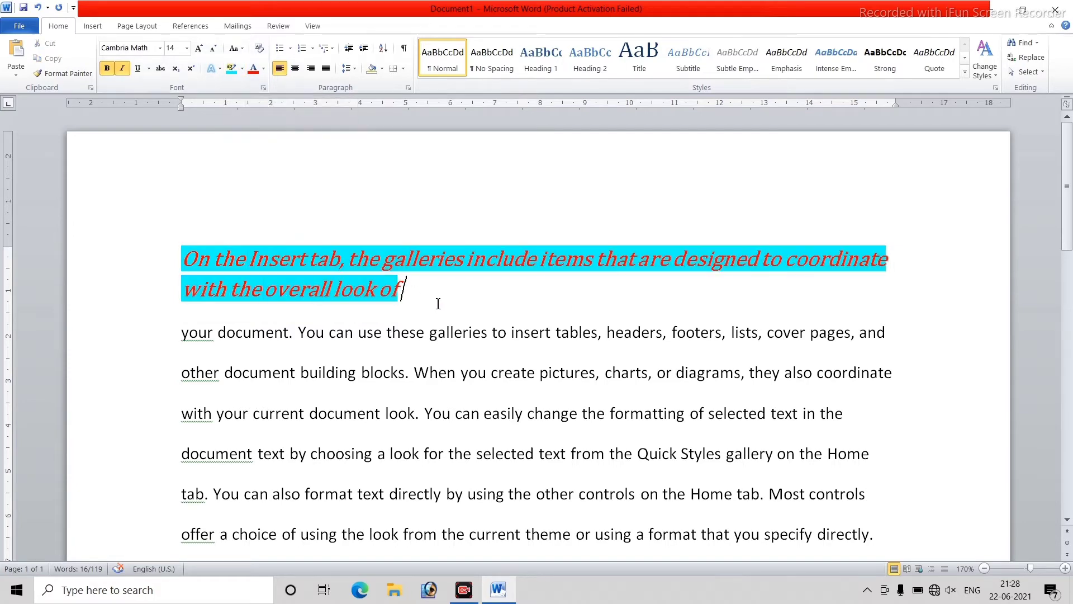
scroll(529, 453, down, 1)
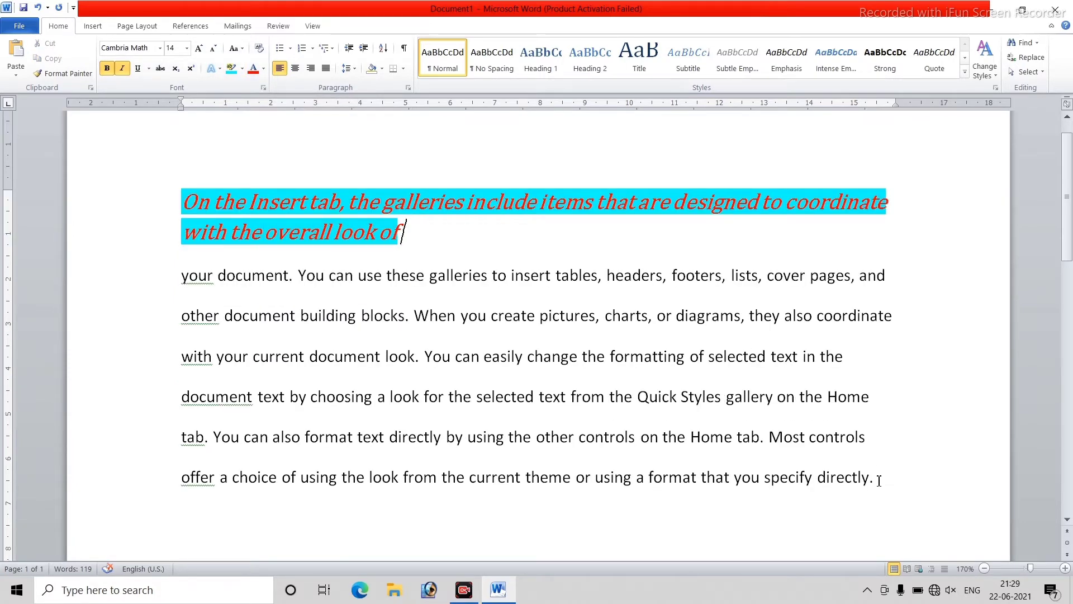
drag(879, 481, 169, 478)
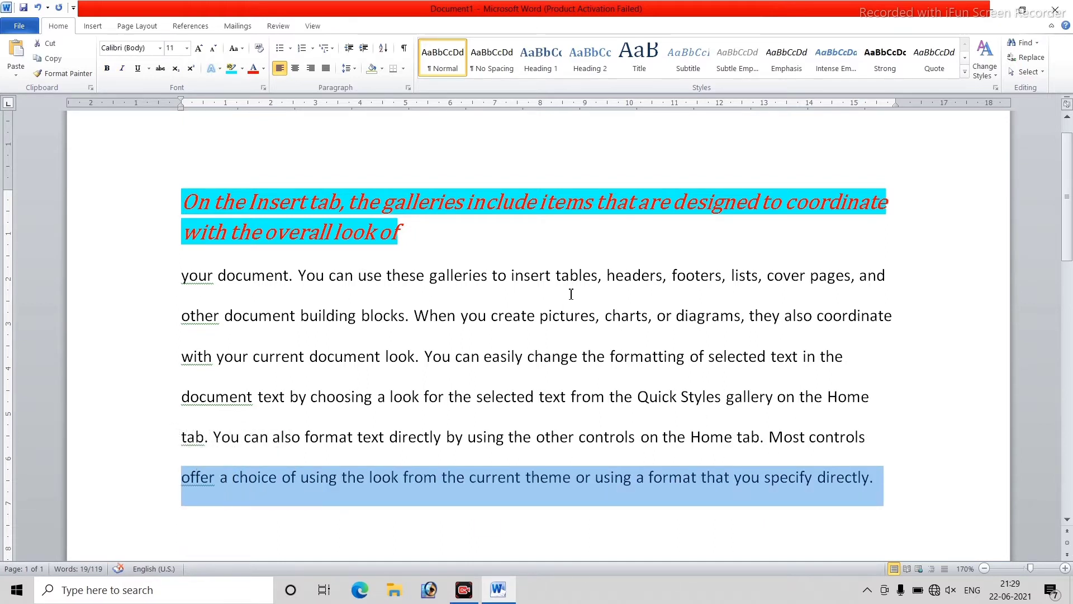
click(402, 248)
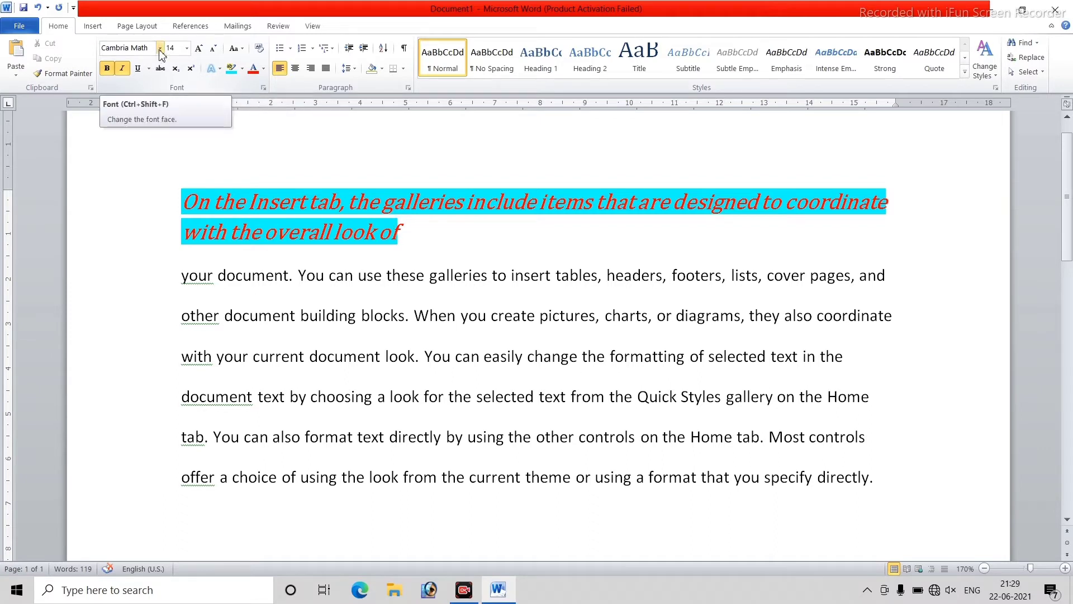
click(160, 49)
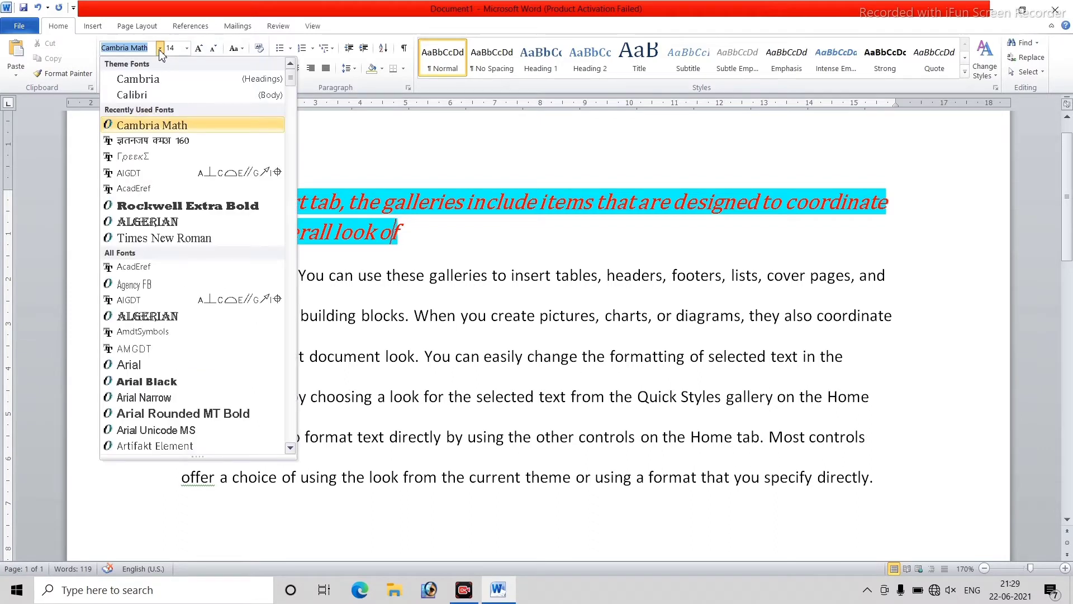
click(160, 49)
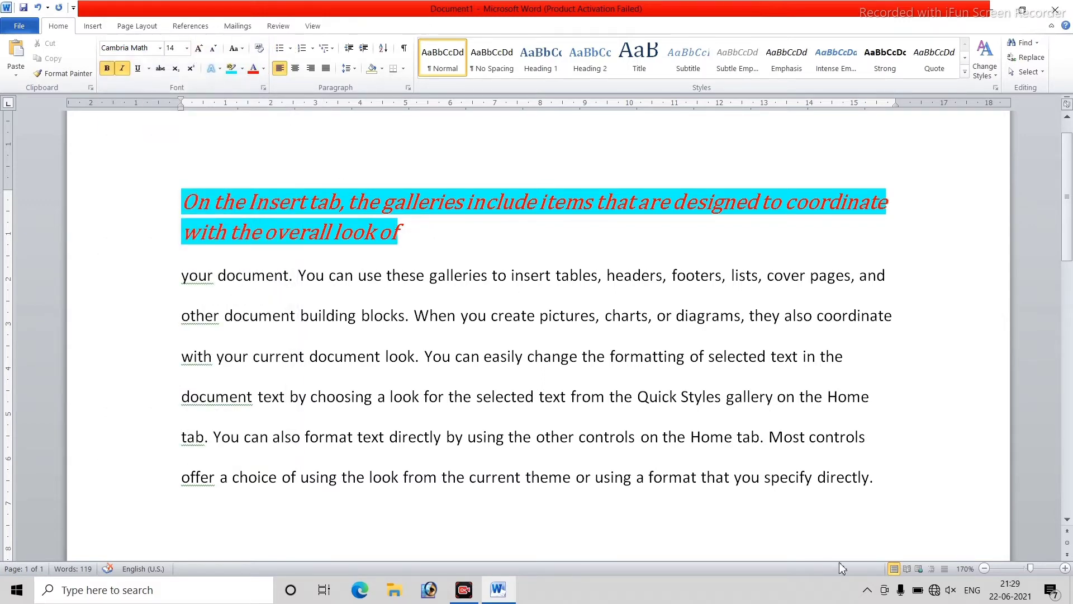
drag(888, 486, 101, 486)
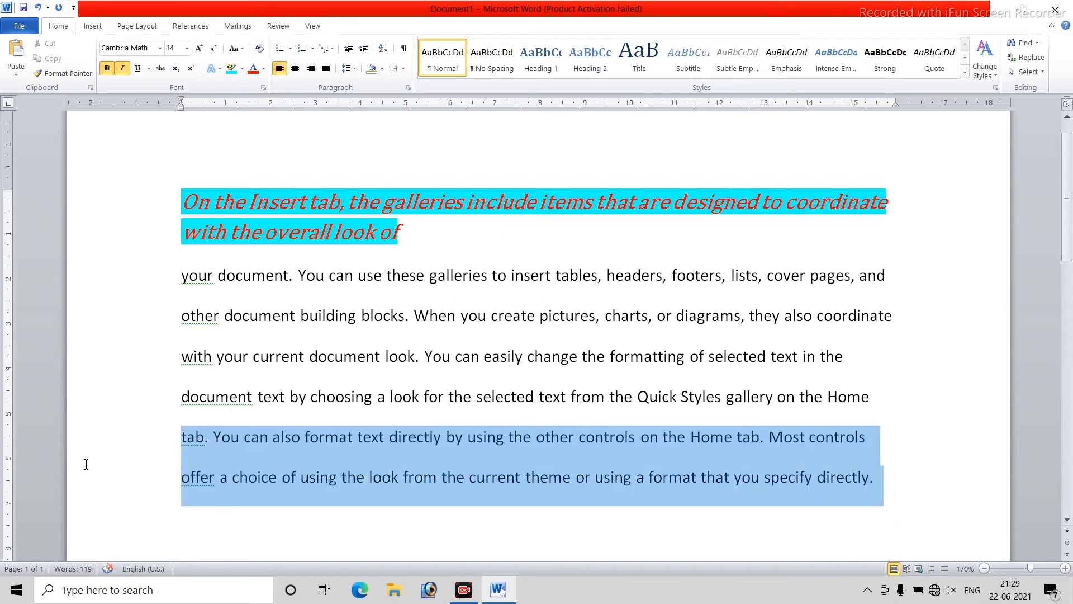
click(160, 48)
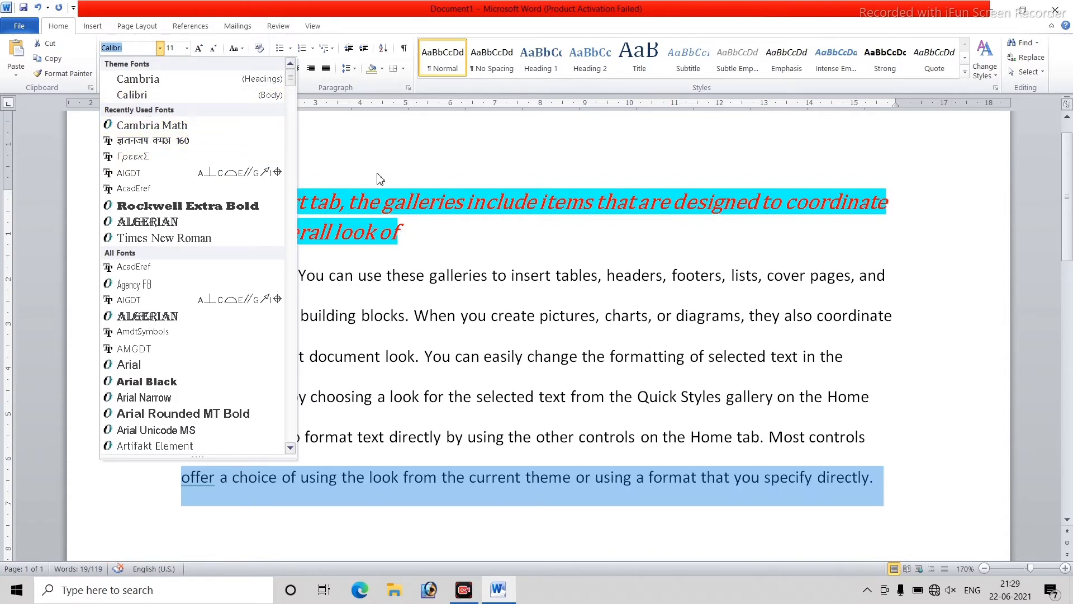
click(142, 93)
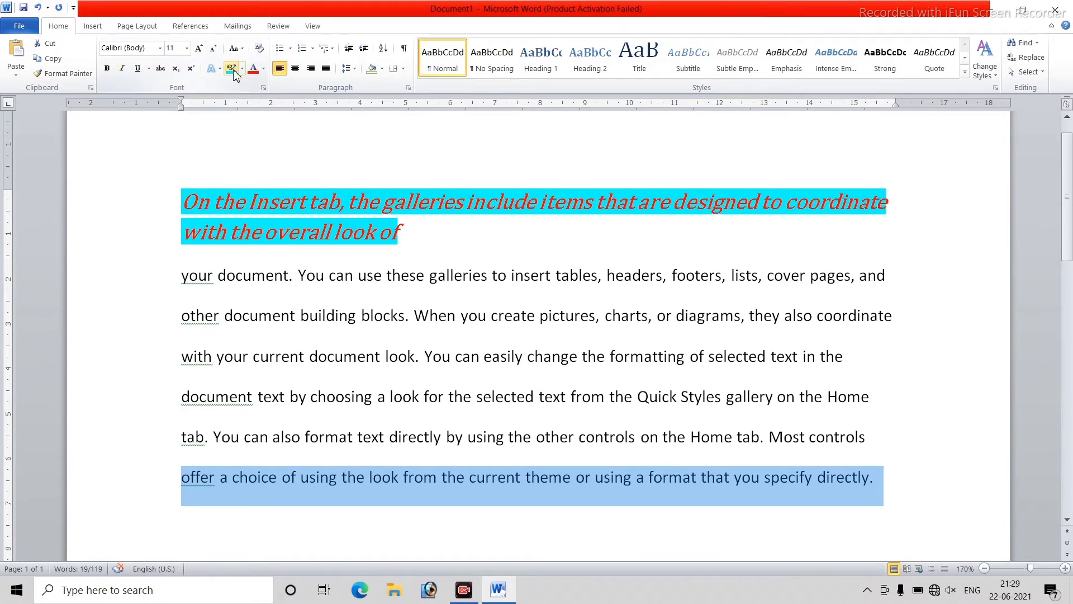
click(473, 252)
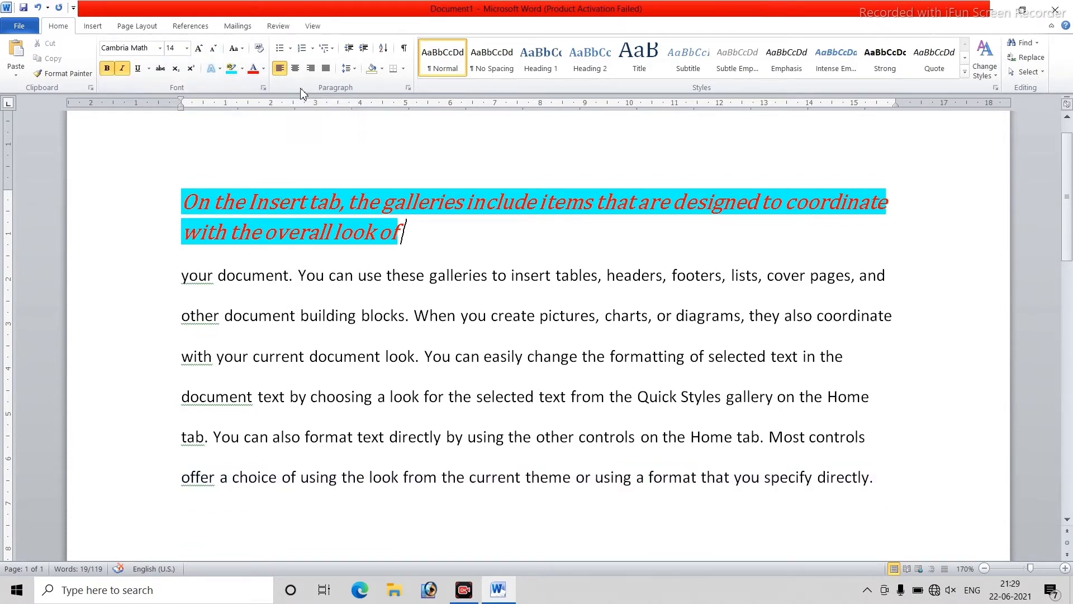
drag(413, 241, 351, 227)
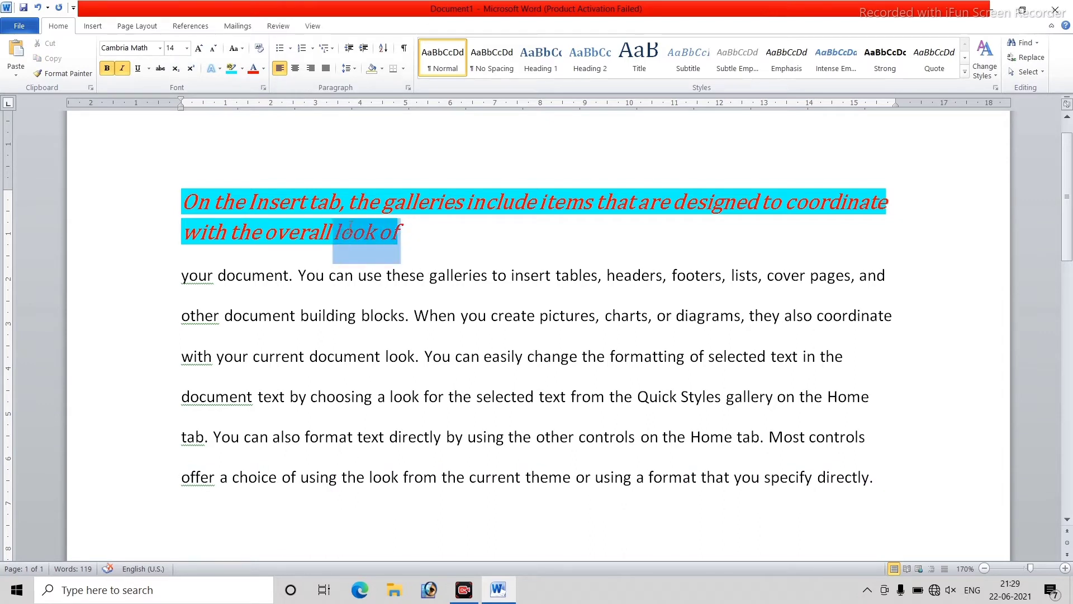
drag(412, 239, 91, 168)
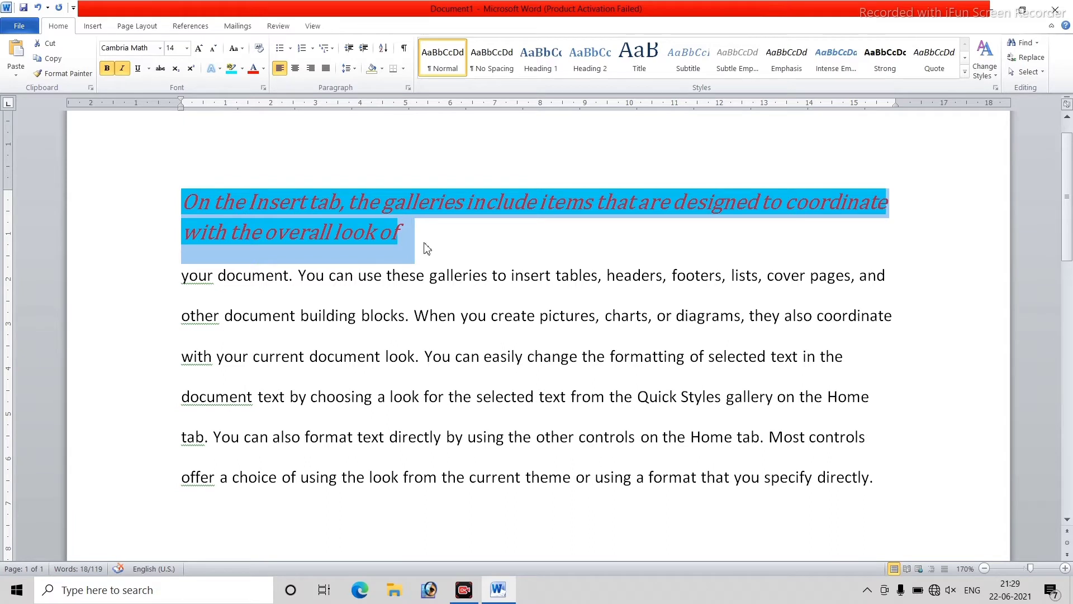
mouse_move(403, 235)
mouse_down()
mouse_move(362, 231)
mouse_move(385, 234)
mouse_up()
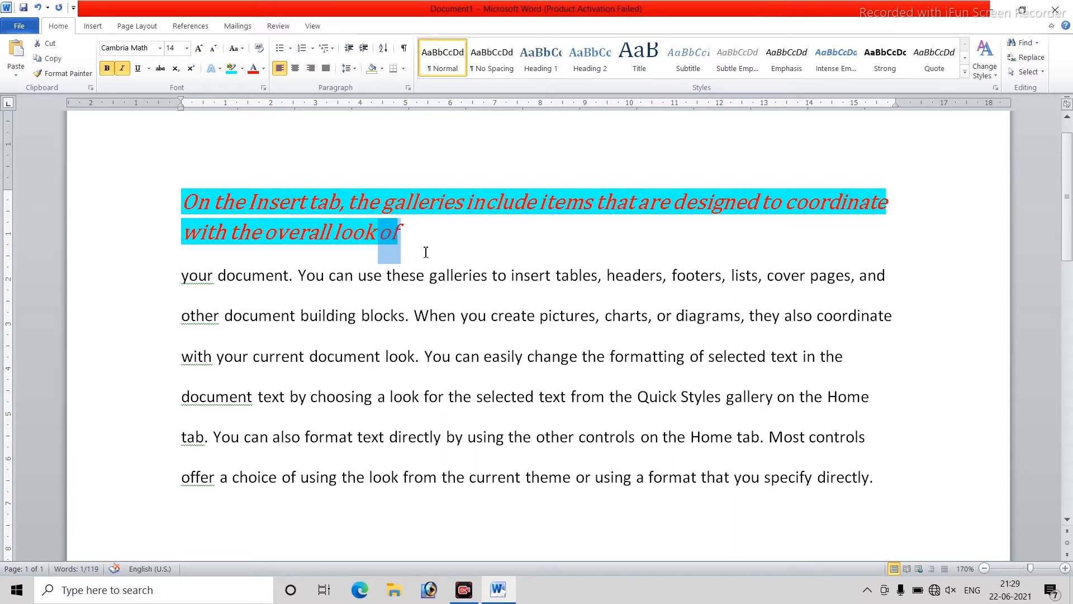
click(407, 234)
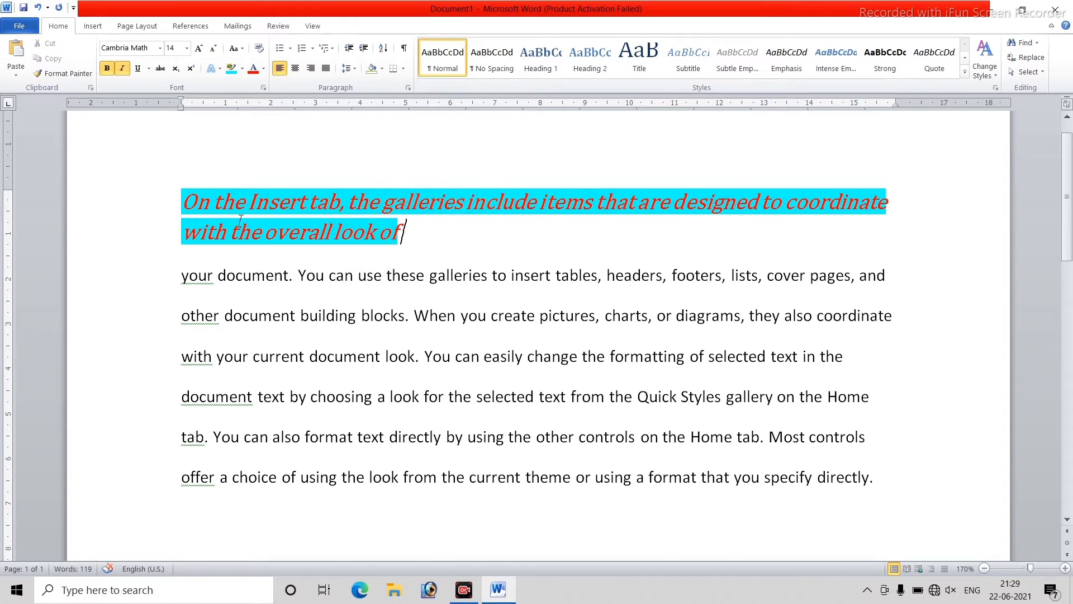
drag(184, 199, 216, 205)
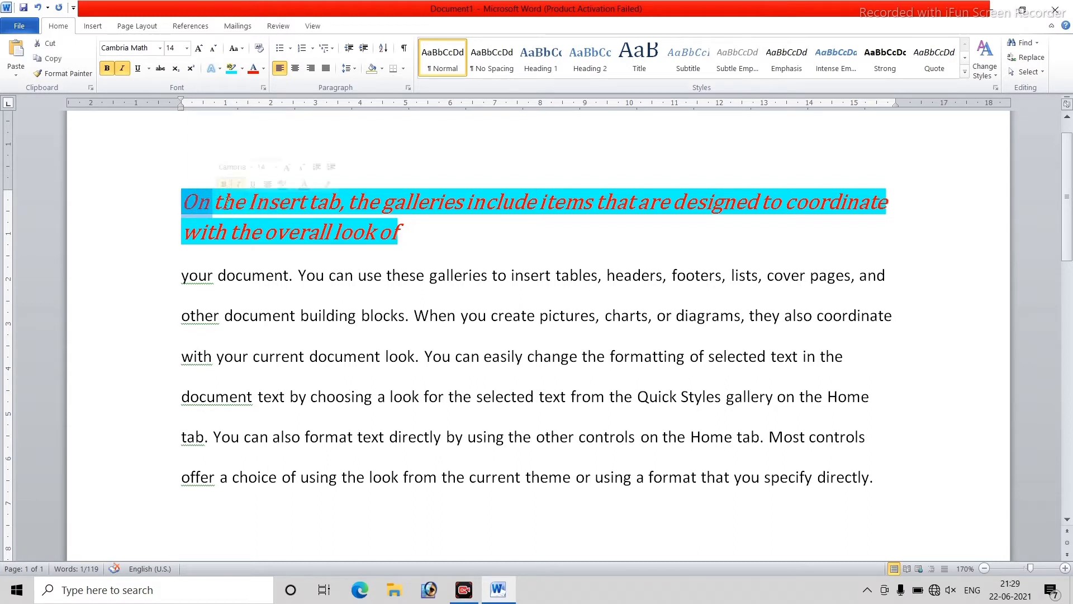
Step: Format-paint the heading's red bold italic turquoise look onto the closing line 'offer a choice… you specify directly'
click(69, 77)
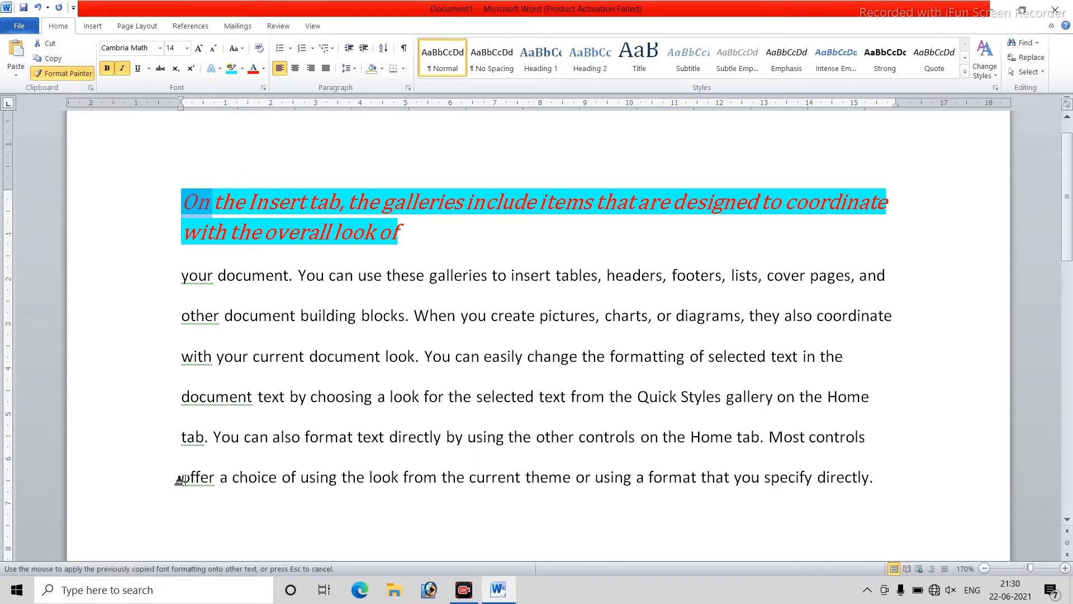
mouse_move(185, 477)
mouse_down()
mouse_move(276, 466)
mouse_move(870, 475)
mouse_up()
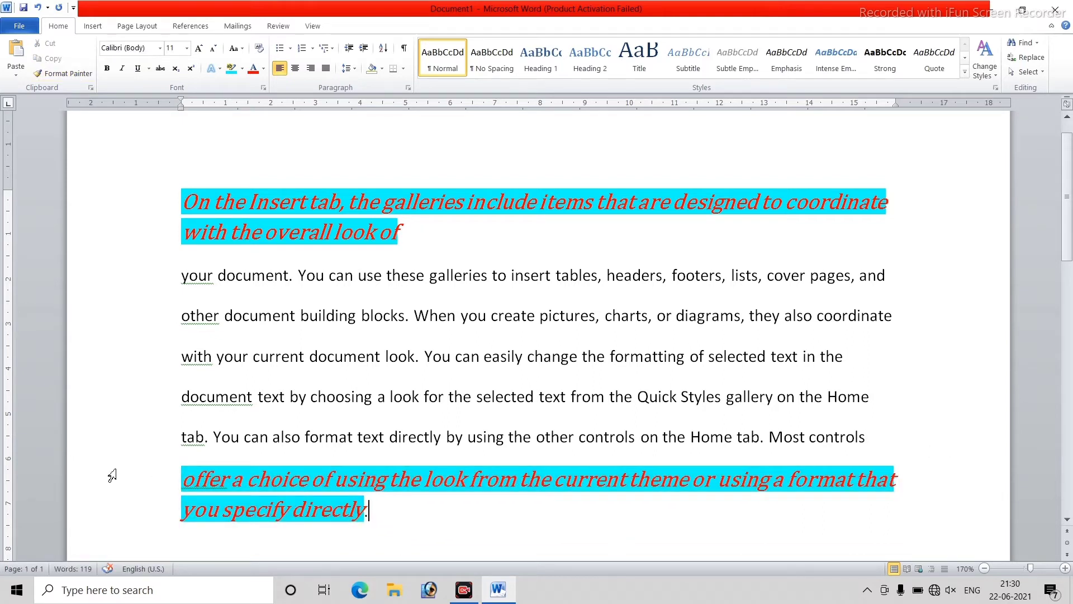
click(419, 242)
click(63, 75)
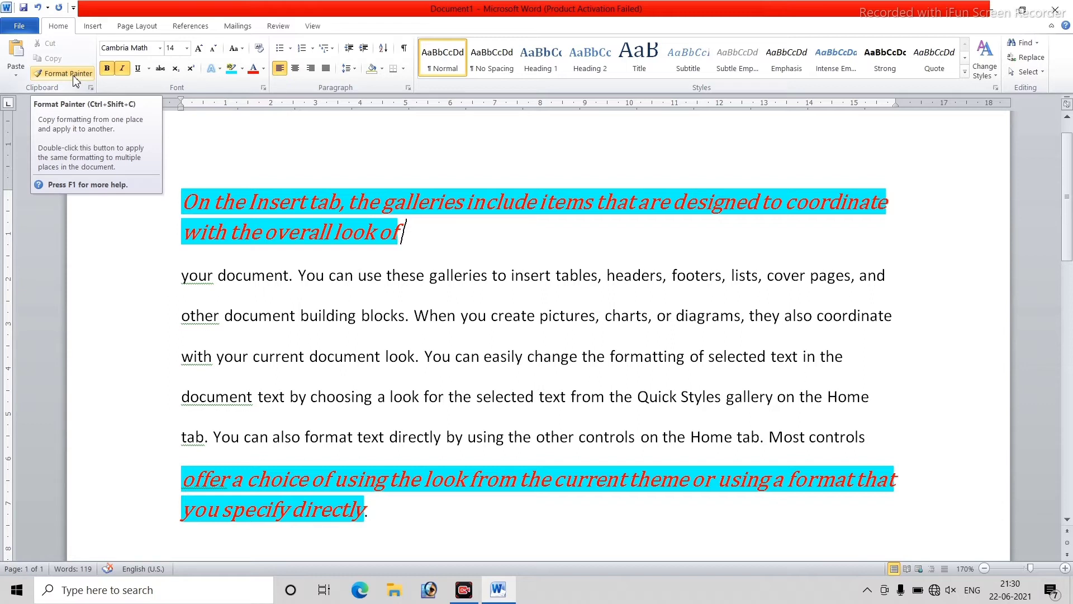
click(406, 227)
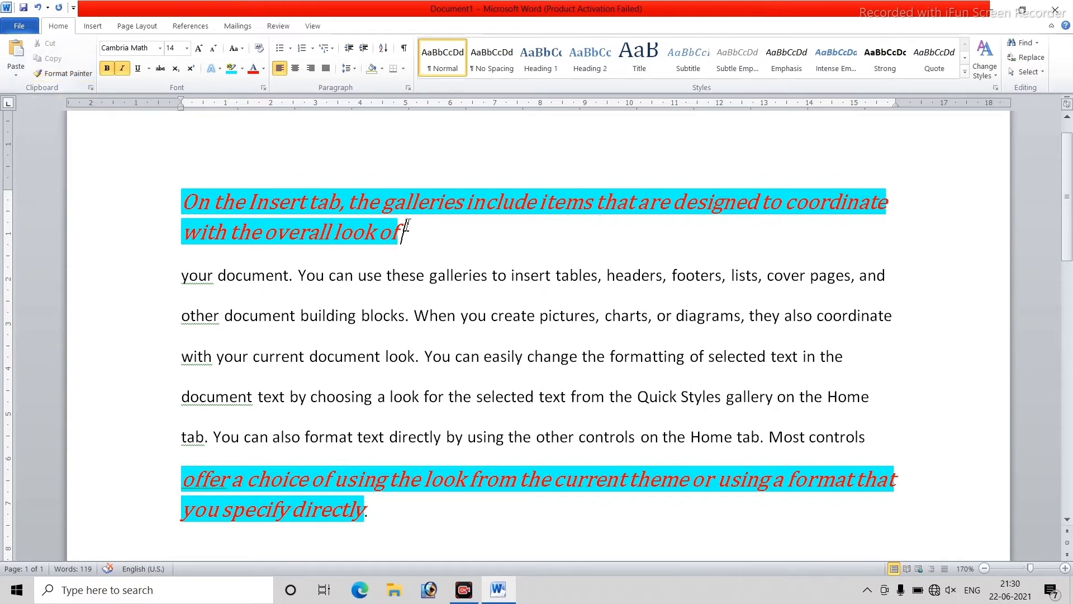
click(410, 517)
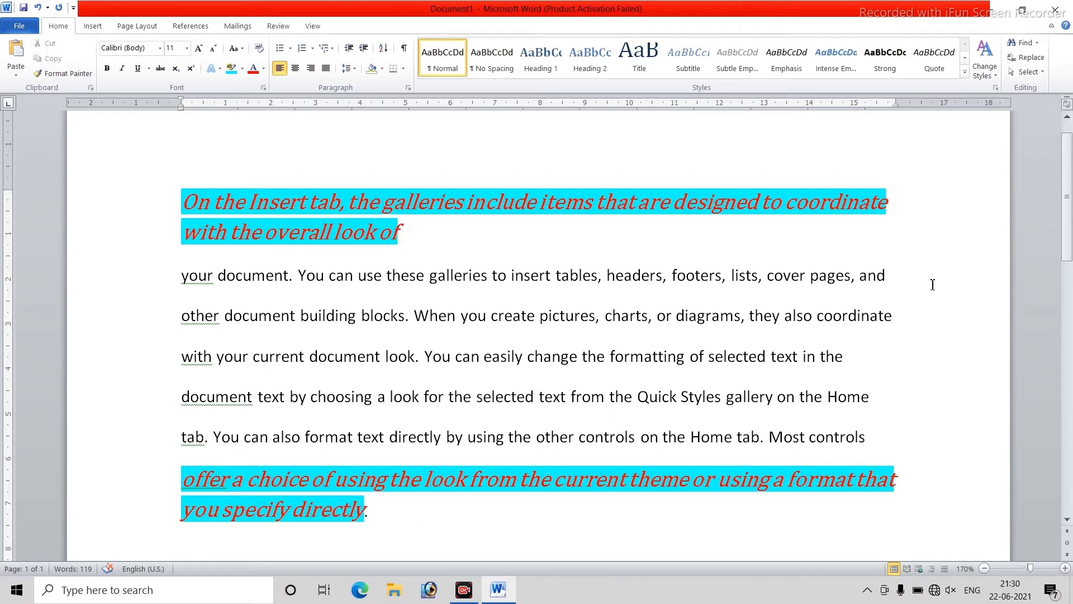
drag(897, 284, 167, 276)
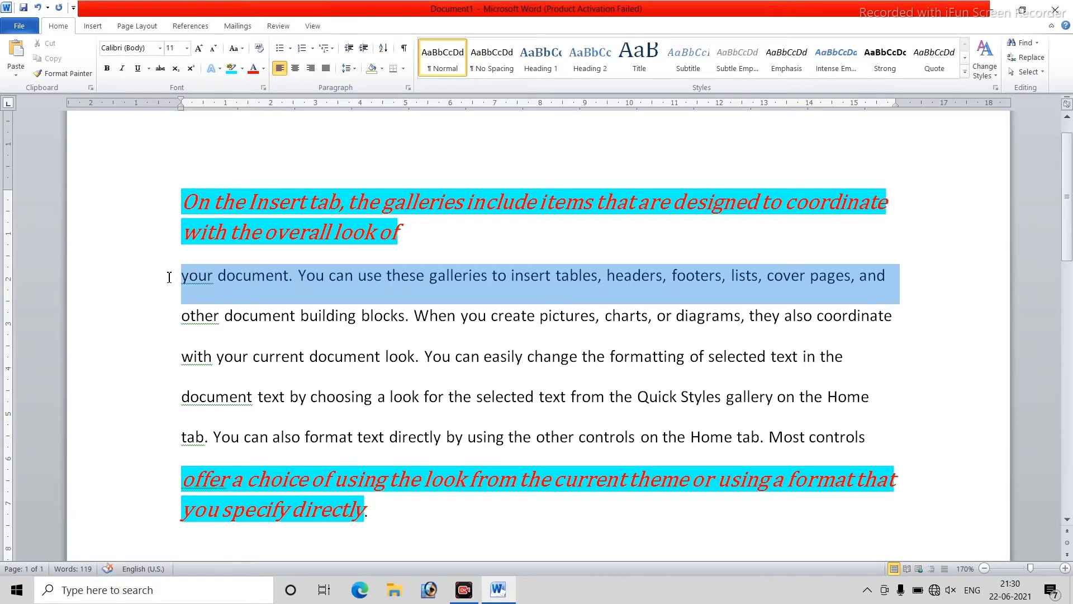
Step: Set the 'your document… cover pages, and' line to bold 18 pt Times New Roman
click(160, 49)
click(159, 238)
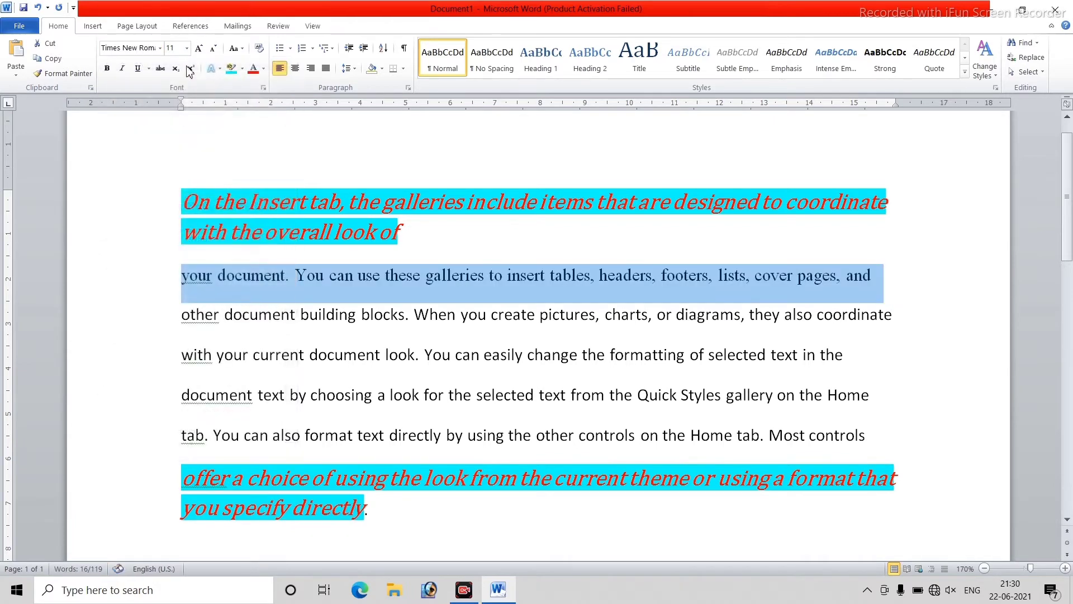
click(107, 68)
click(199, 49)
click(199, 48)
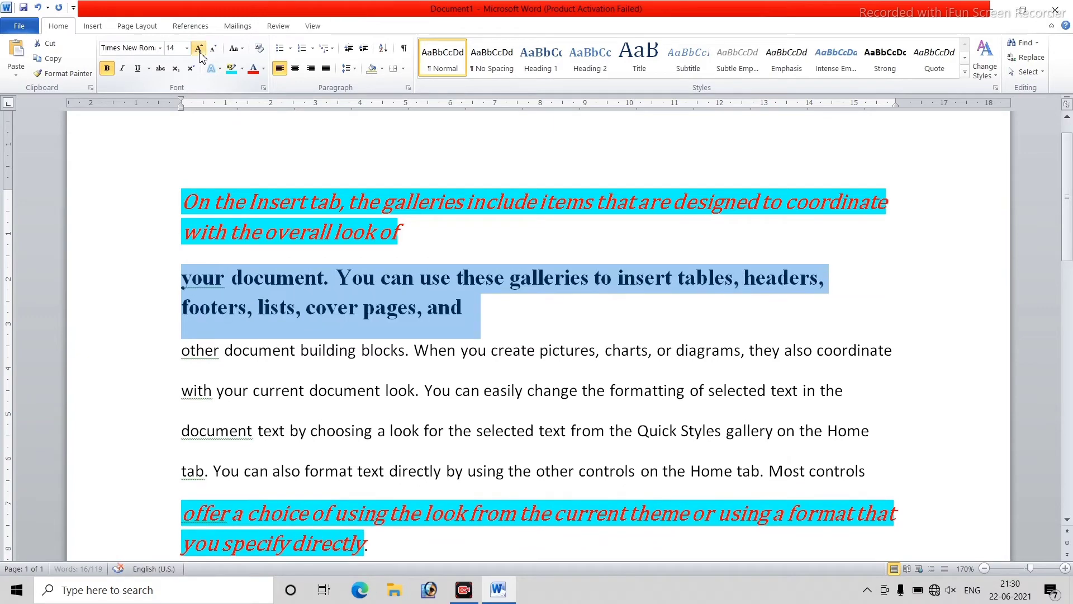
click(198, 49)
click(199, 48)
Step: Colour that line's text blue and highlight it in green
click(263, 68)
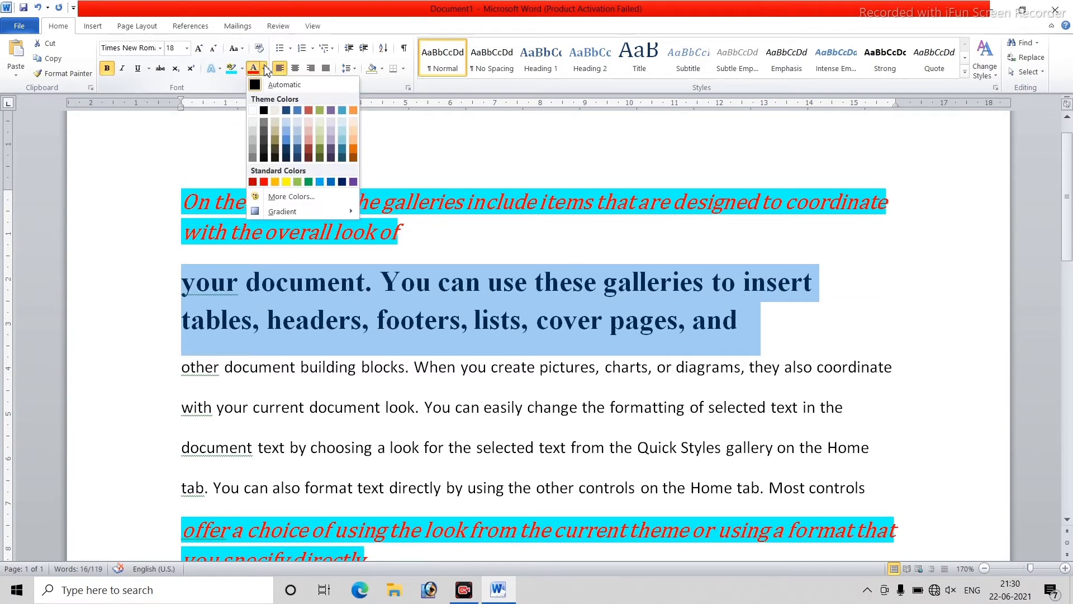
click(331, 182)
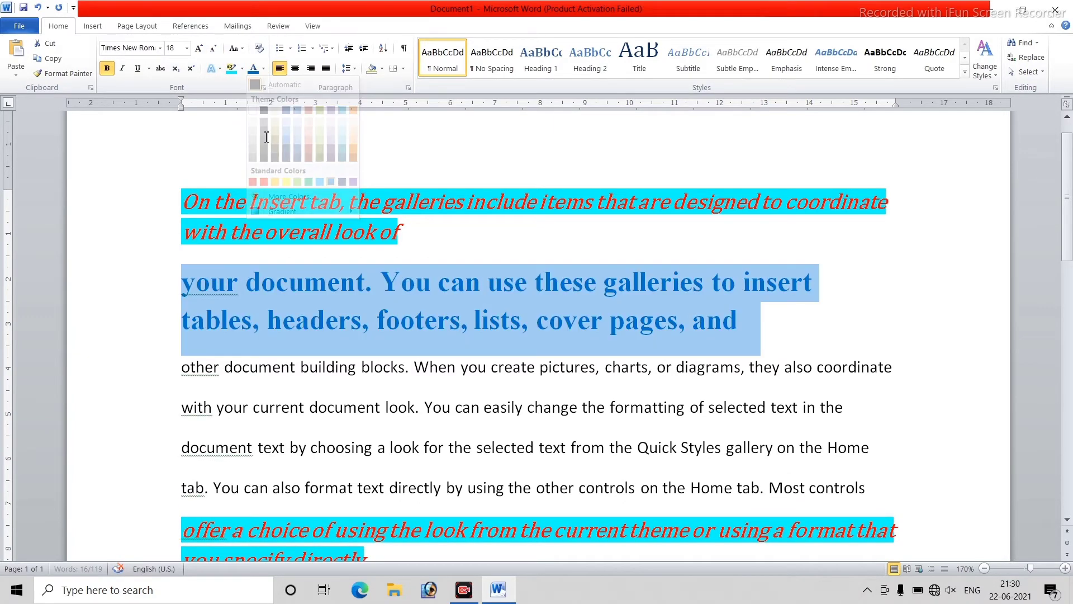
click(242, 67)
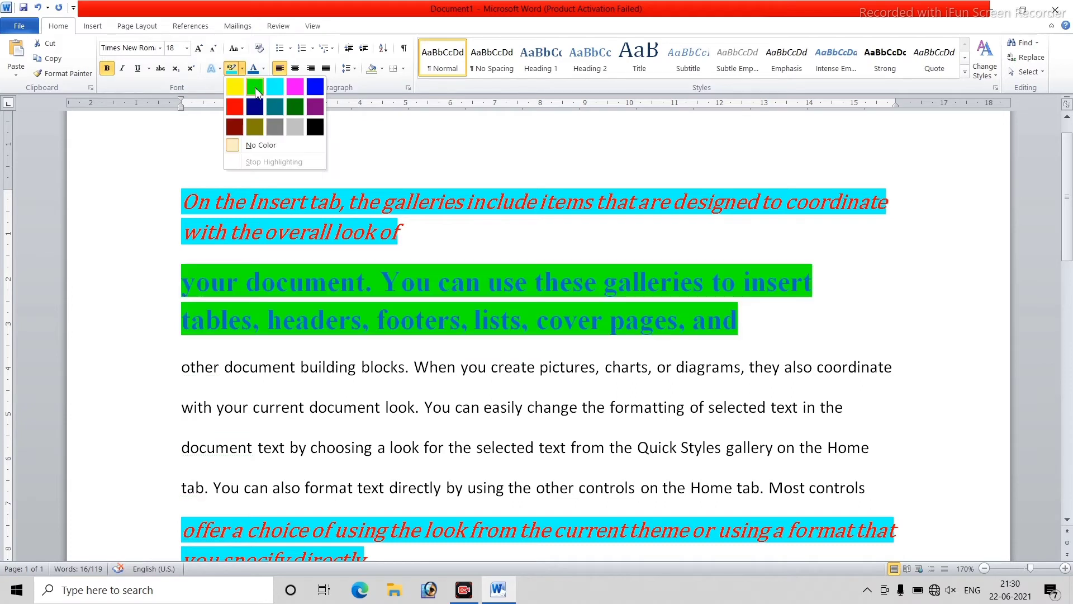
click(255, 88)
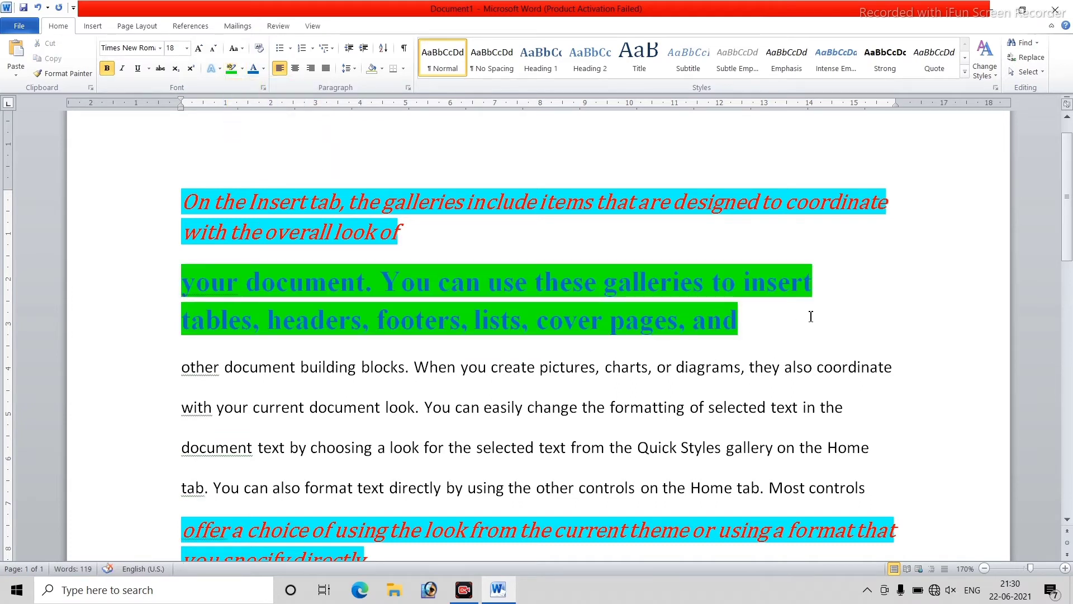
Step: Select the entire green heading including its paragraph mark
drag(745, 319, 376, 320)
click(501, 320)
drag(523, 322, 461, 321)
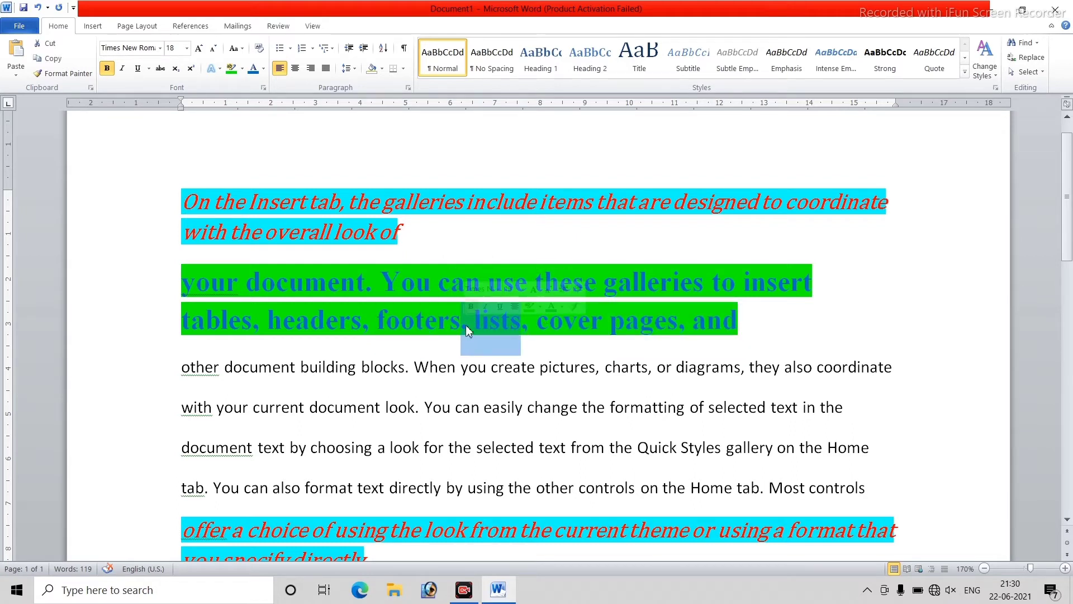
click(536, 319)
drag(883, 447, 728, 447)
drag(739, 331, 156, 291)
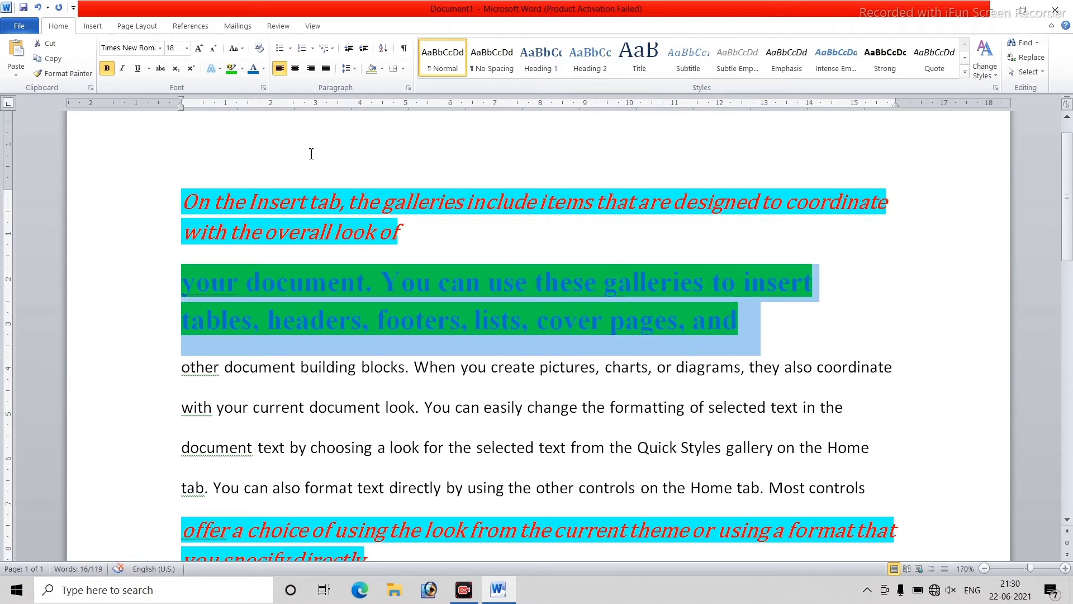
Step: Format-paint the blue bold Times New Roman green-highlighted style onto 'document text by choosing… on the Home'
click(56, 73)
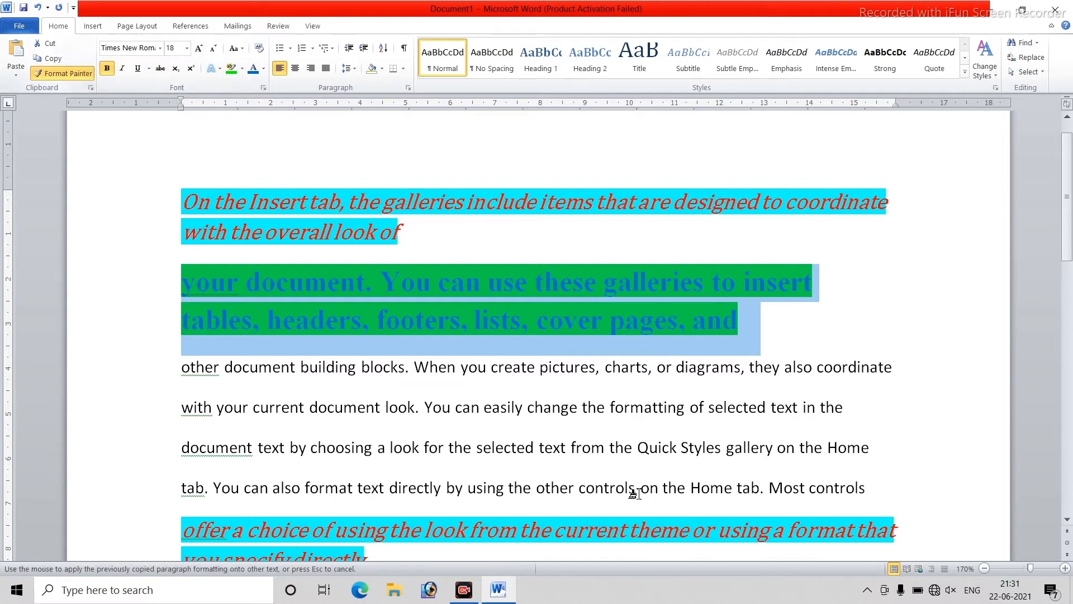
mouse_move(871, 447)
mouse_down()
mouse_move(445, 436)
mouse_move(193, 447)
mouse_up()
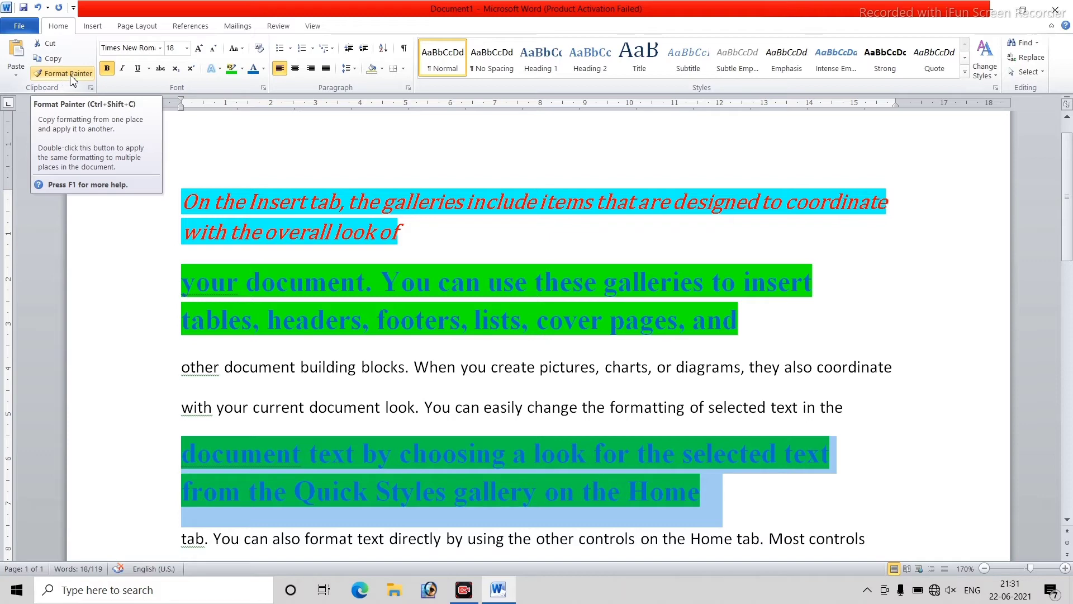
click(73, 80)
click(551, 446)
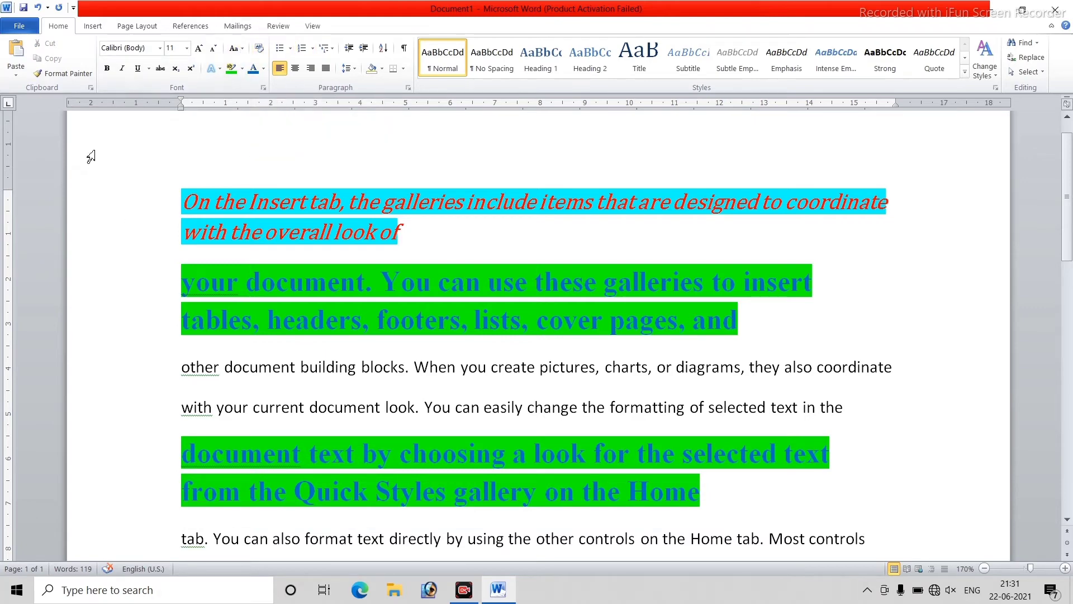
drag(182, 201, 555, 227)
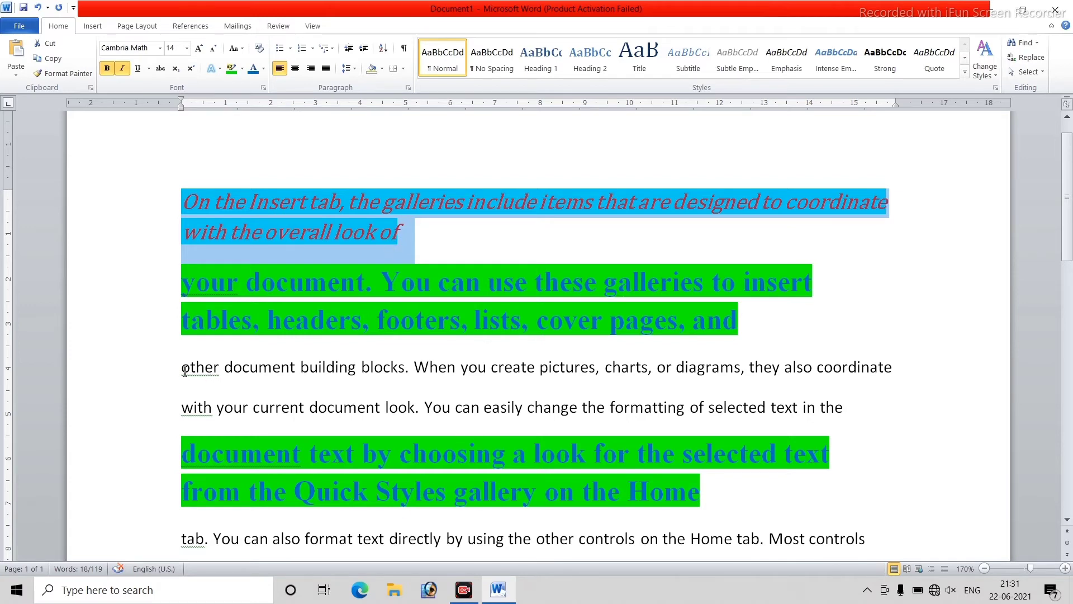
Step: Clear formatting on the red 'On the Insert tab' paragraph, leaving Calibri 11 on turquoise
drag(184, 371, 886, 371)
click(887, 370)
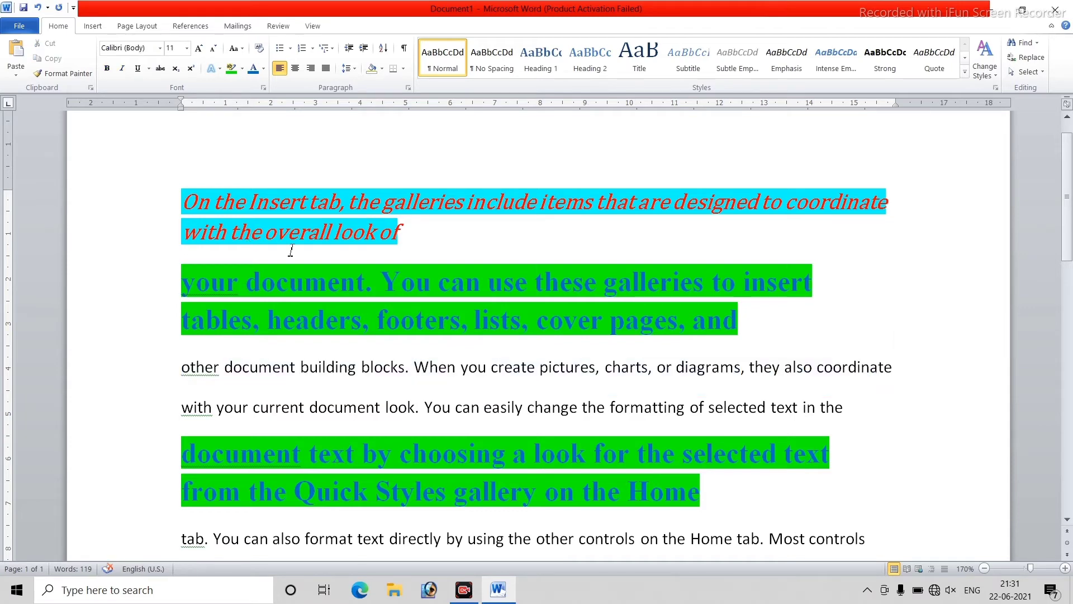
drag(410, 238, 110, 183)
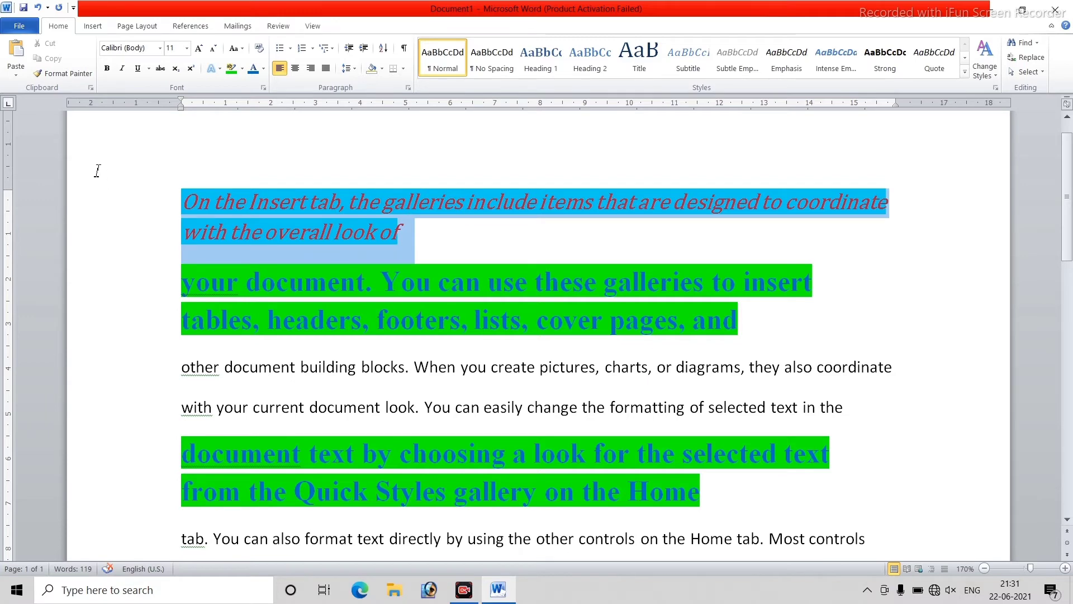
click(258, 49)
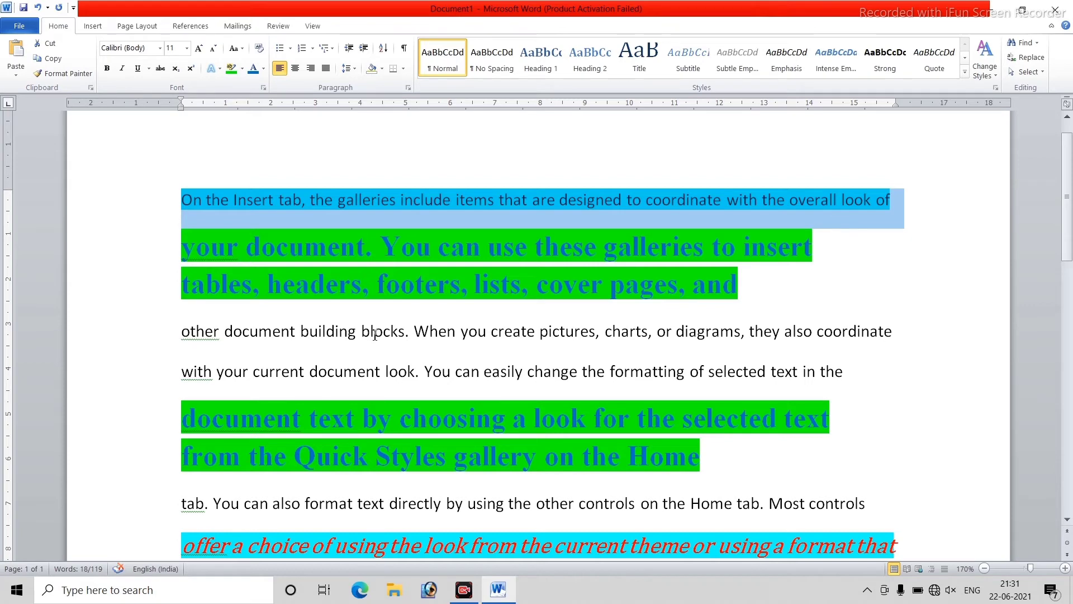
click(896, 201)
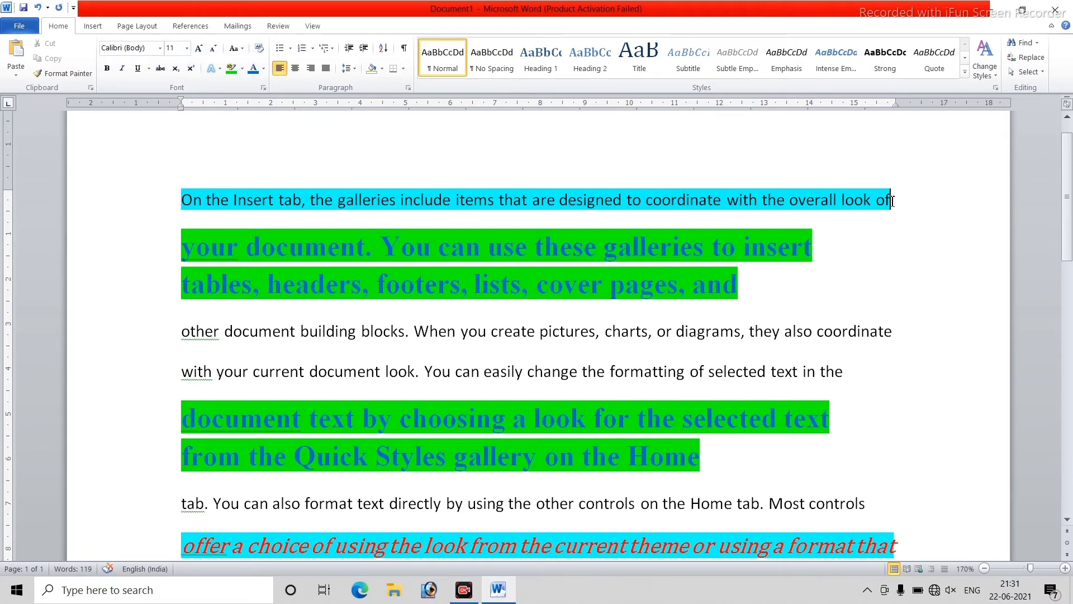
Step: Remove the turquoise highlight from the first line by setting No Color
drag(892, 201, 102, 210)
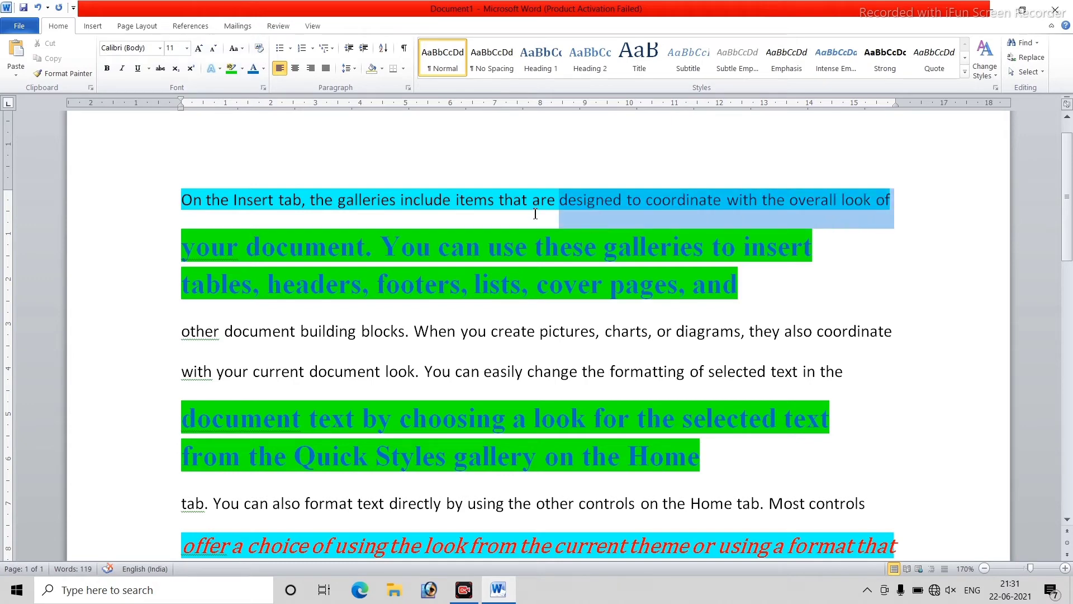
click(243, 70)
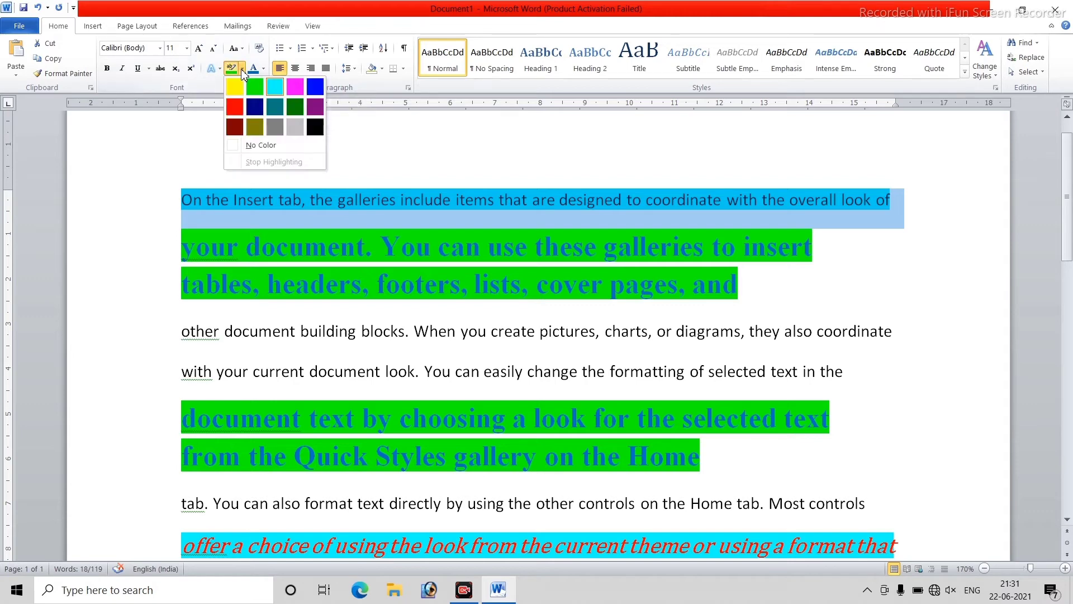
click(265, 146)
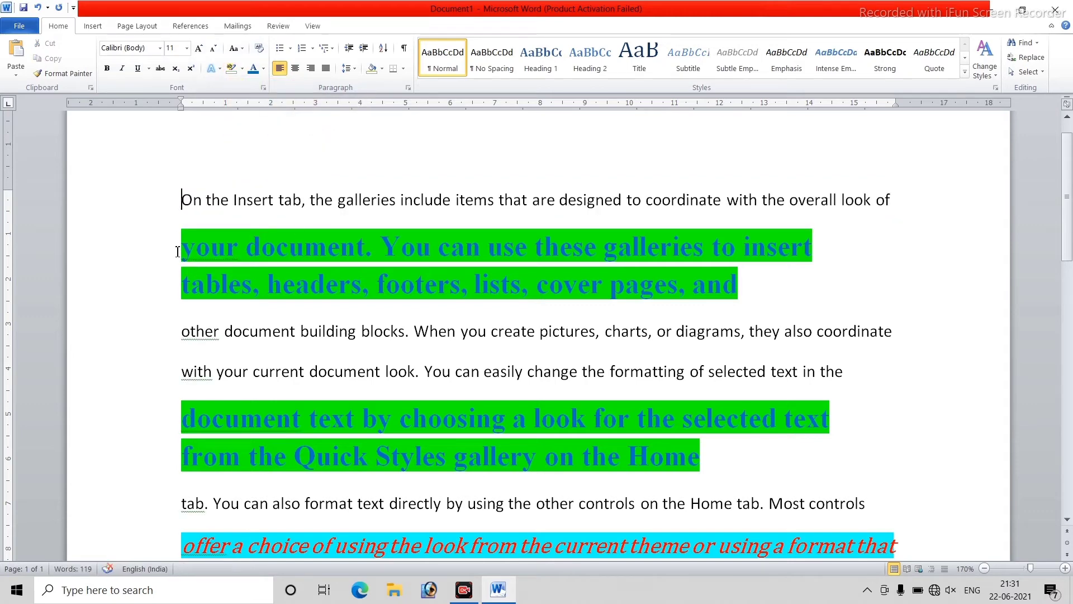
Step: Make the 'your document… cover pages, and' line plain Calibri 11 with no highlight
mouse_move(180, 247)
mouse_down()
mouse_move(364, 280)
mouse_move(744, 287)
mouse_up()
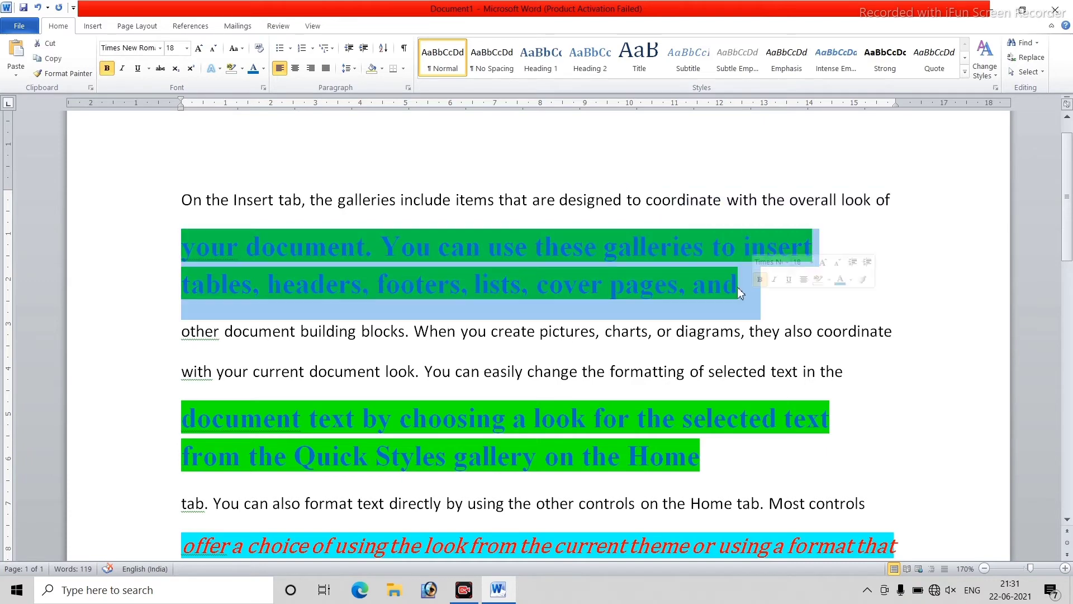
click(259, 48)
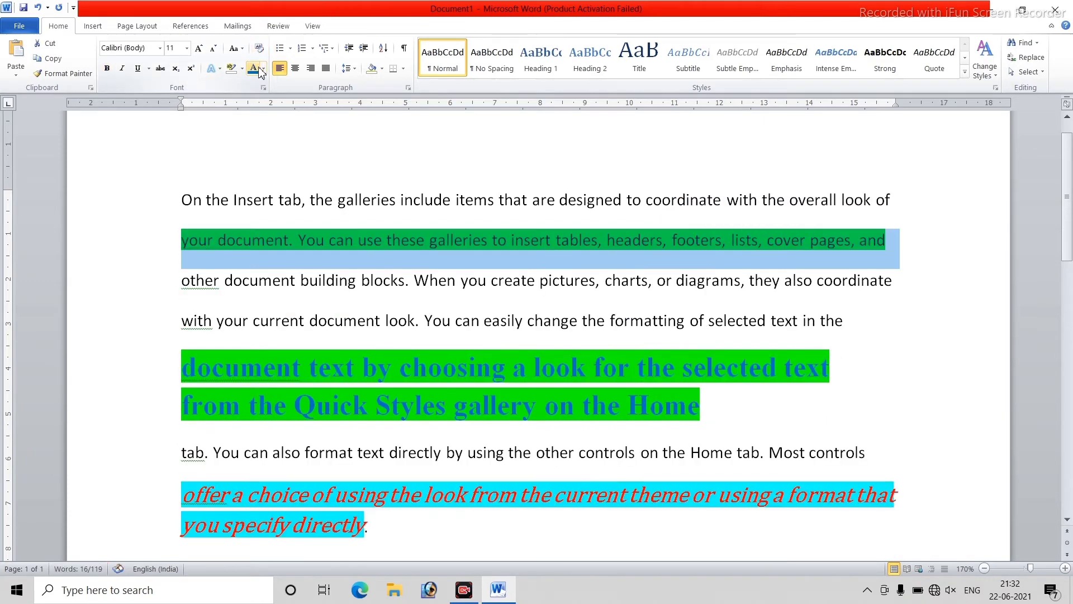
click(403, 258)
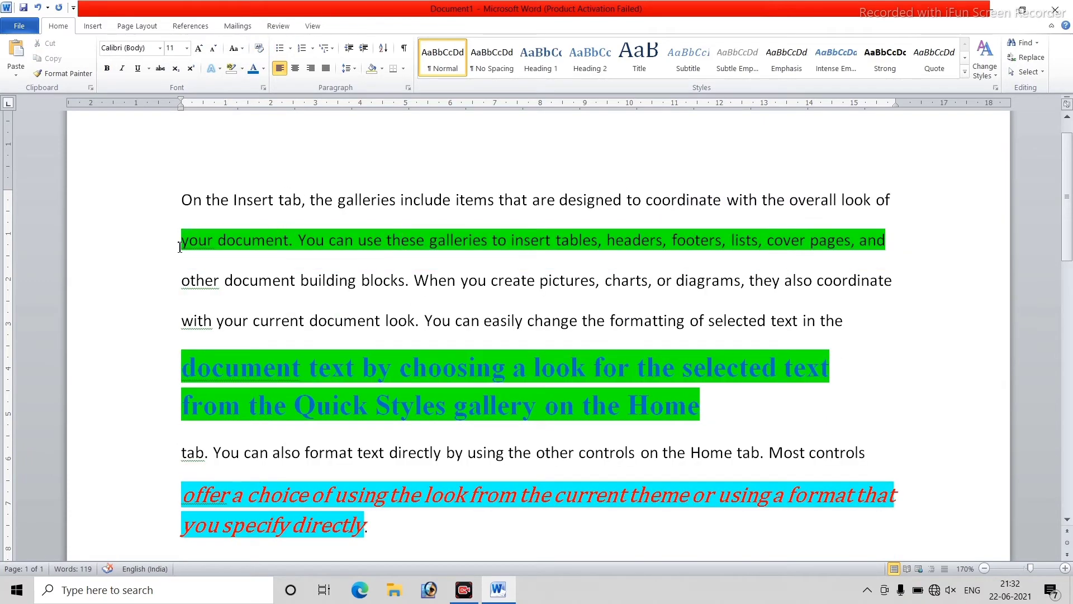
drag(182, 246, 897, 246)
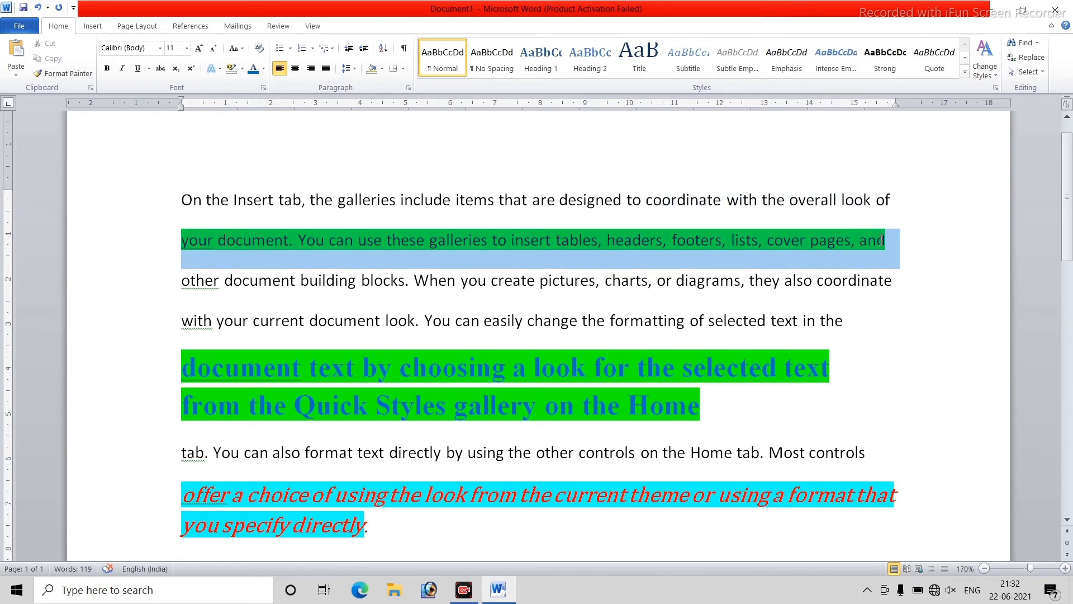
click(242, 68)
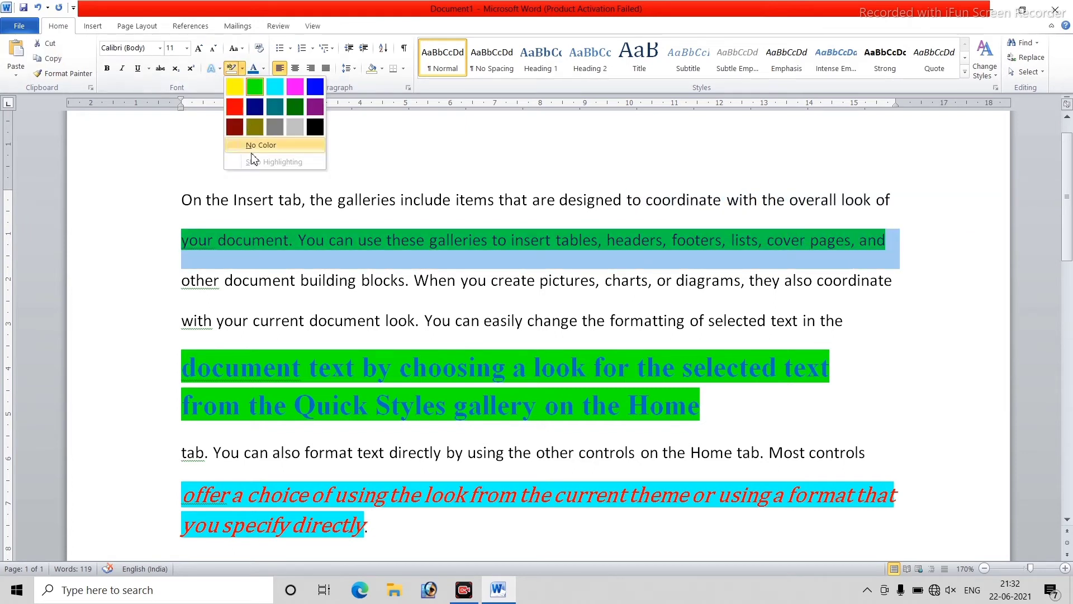
click(253, 146)
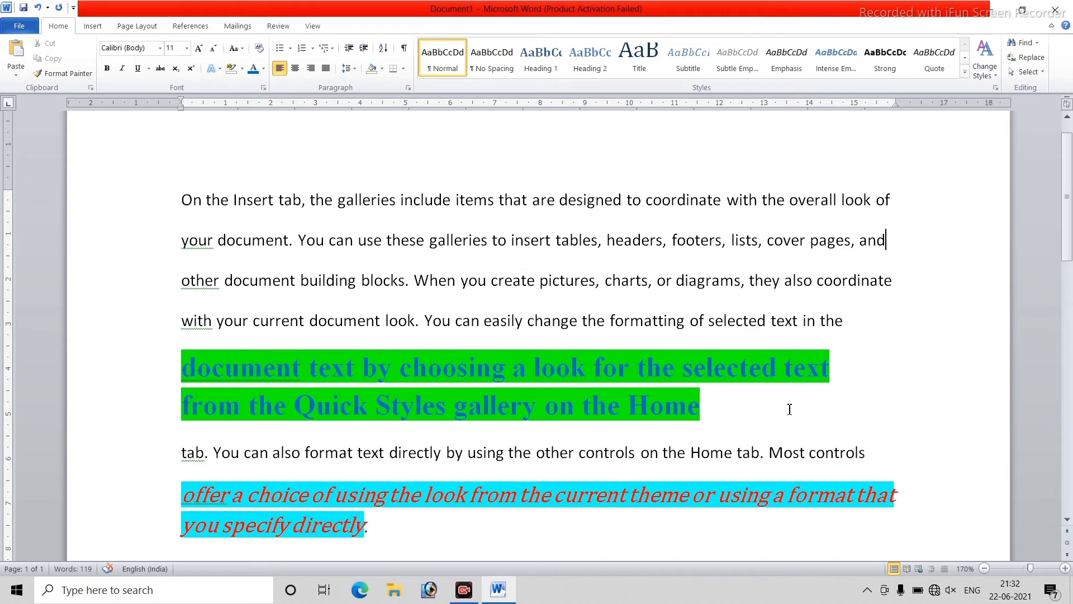
Step: Make the green 'document text… Home' paragraph 24 pt in the AmdtSymbols font
drag(714, 417, 116, 372)
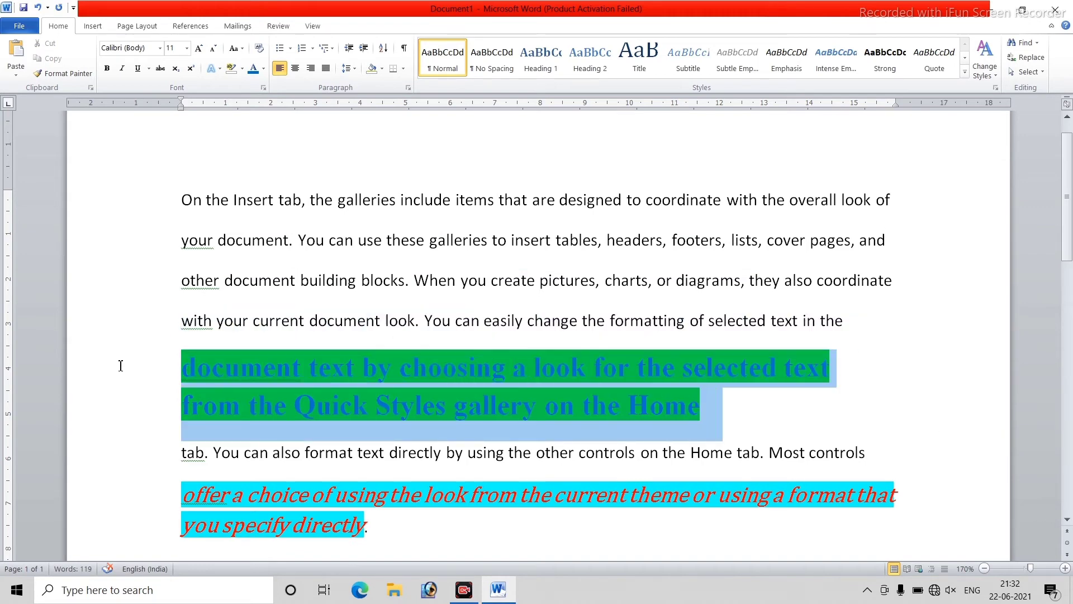
click(199, 47)
click(198, 47)
click(198, 48)
click(161, 48)
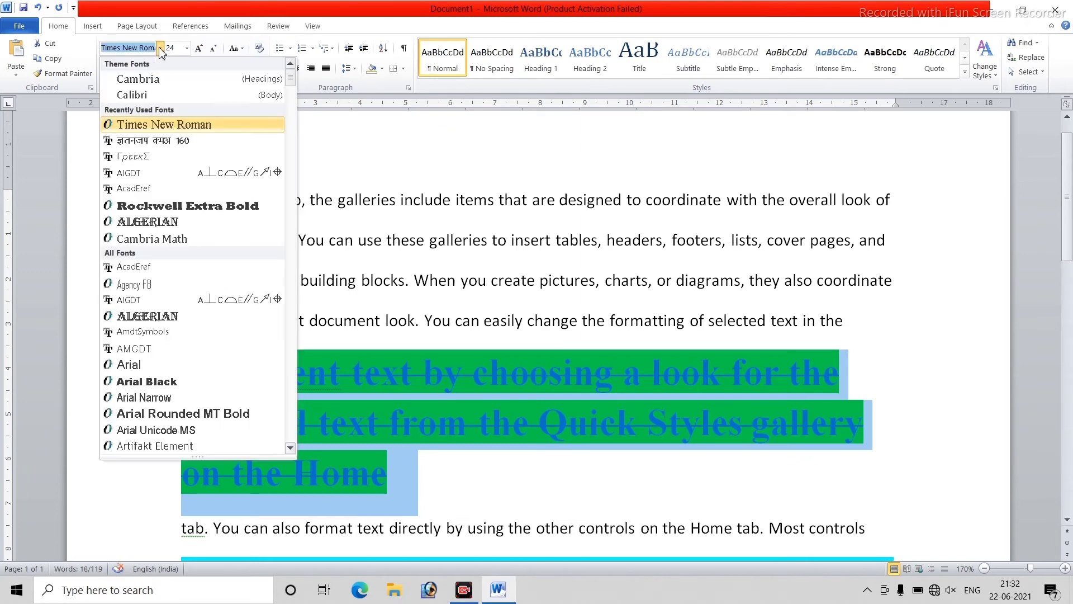
click(181, 336)
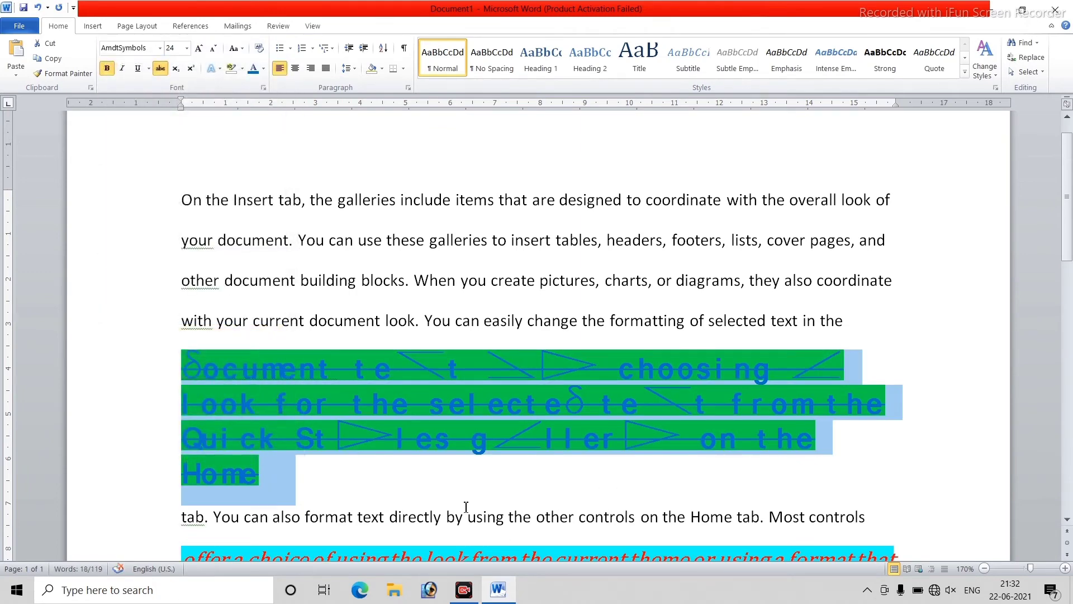
Step: Clear the green symbol-font paragraph to plain Calibri 11 and remove its green highlight
drag(263, 465, 95, 364)
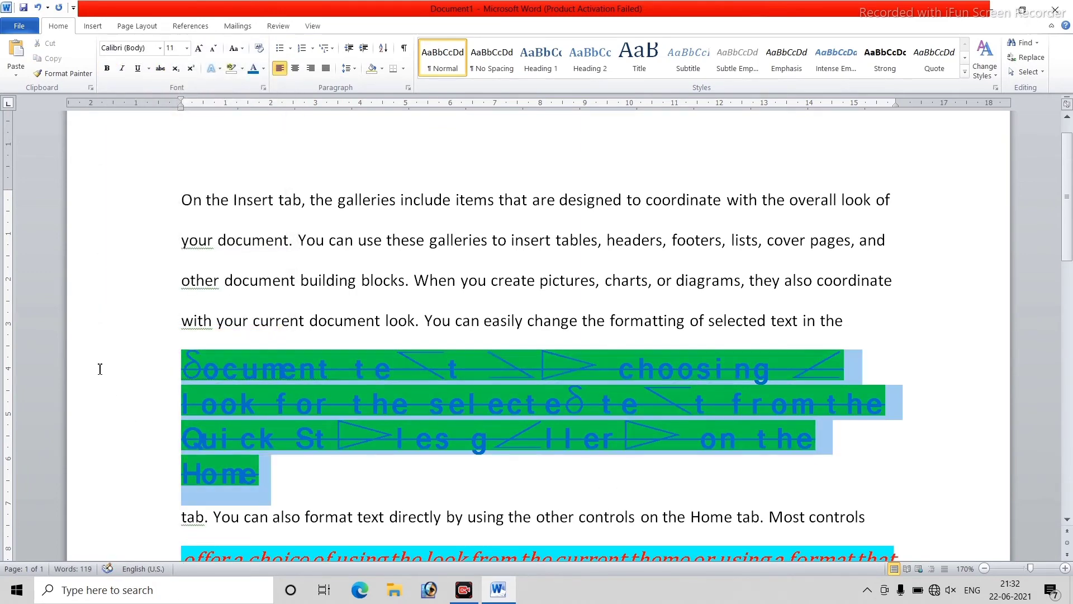
click(259, 48)
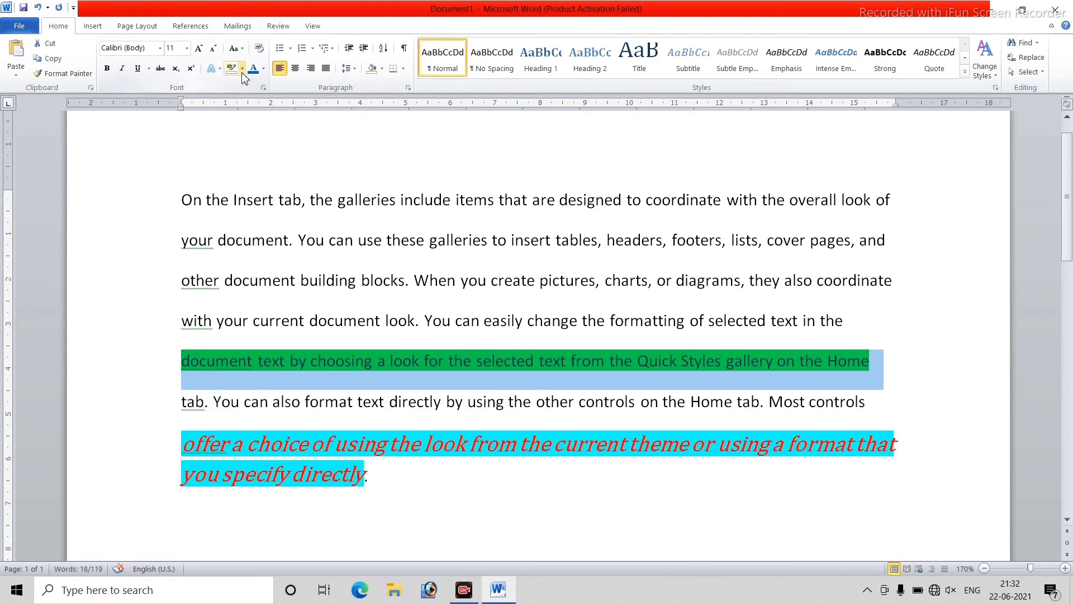
click(242, 69)
click(281, 148)
Step: Clear the italic red cyan paragraph to plain Calibri 11 and remove its cyan highlight
click(281, 149)
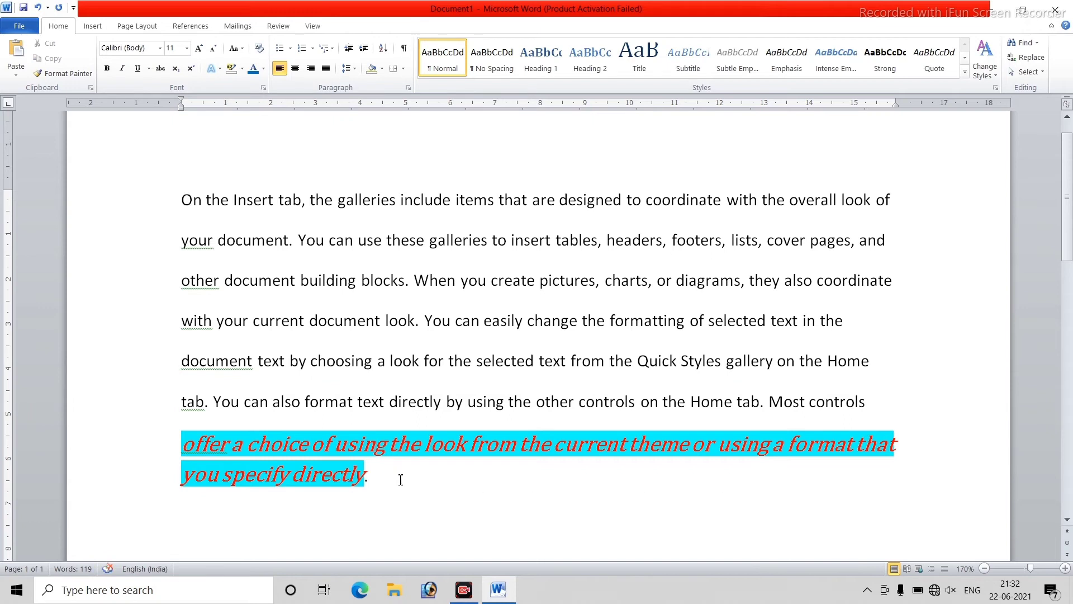
drag(399, 479, 141, 445)
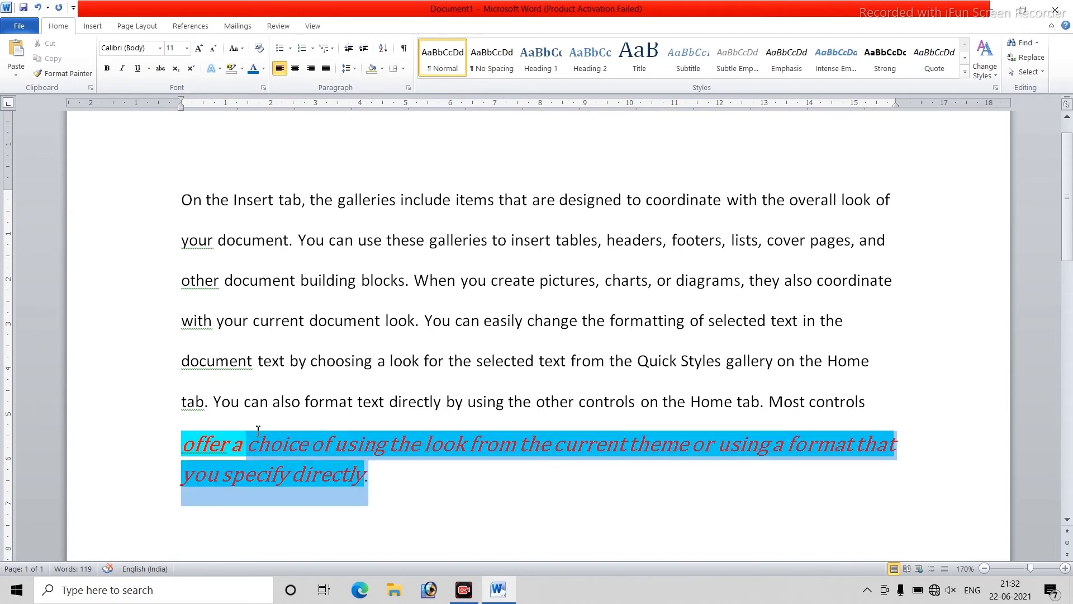
click(259, 49)
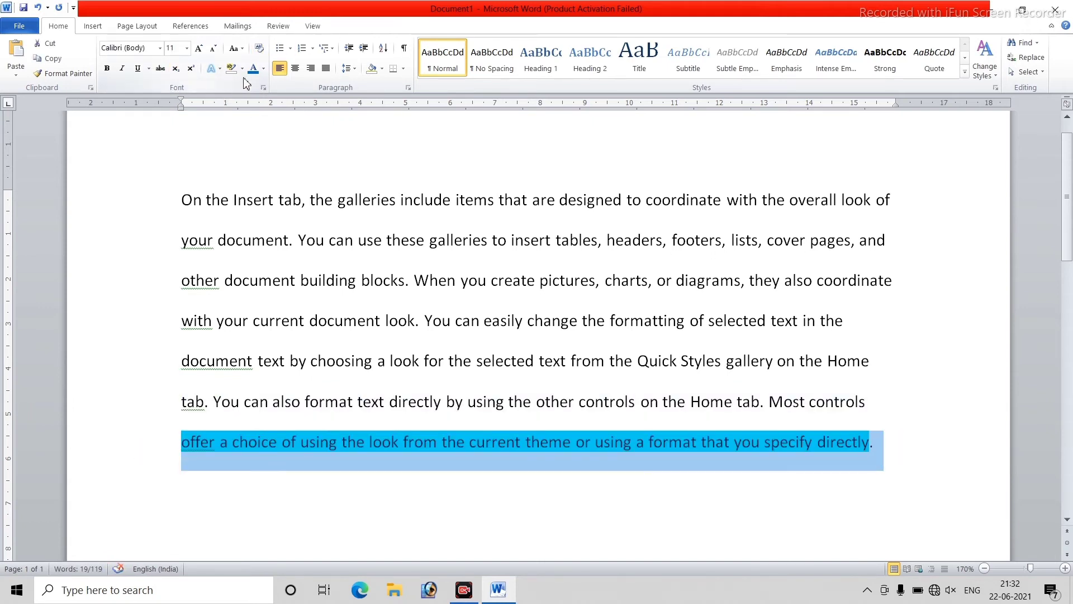
click(243, 69)
click(258, 147)
key(Left)
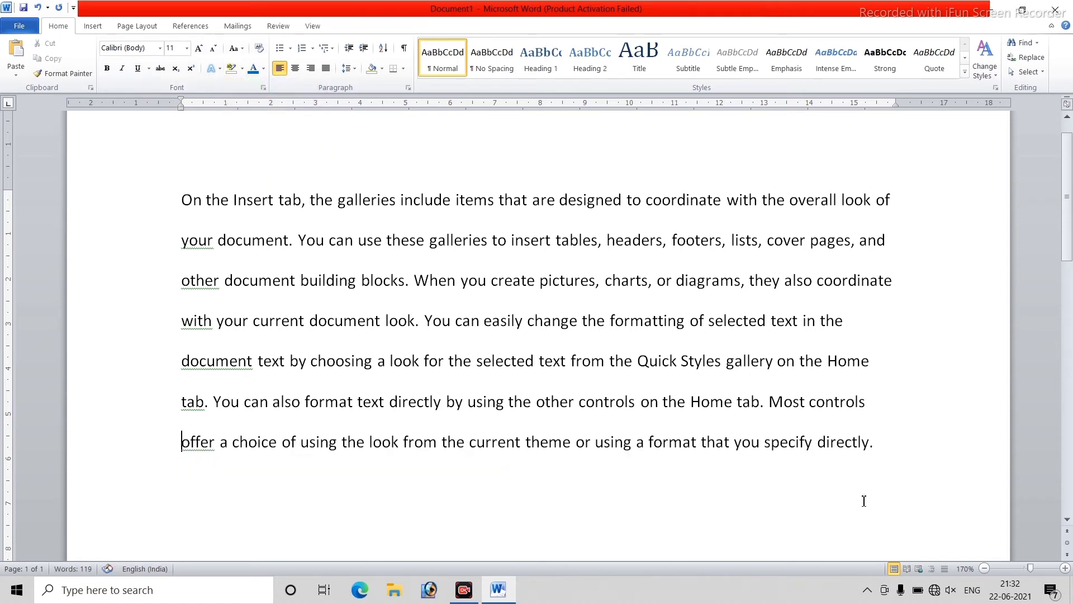
click(909, 448)
click(984, 568)
click(985, 568)
click(984, 568)
click(985, 568)
click(985, 567)
click(984, 568)
click(985, 567)
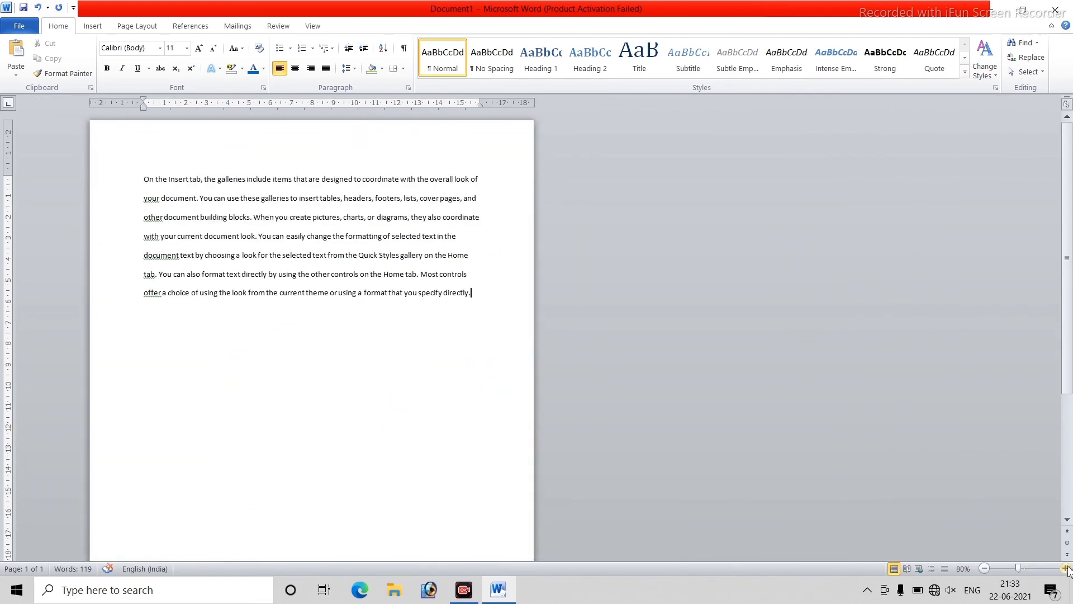
click(1065, 568)
click(1065, 568)
click(1065, 568)
click(1065, 568)
click(1065, 568)
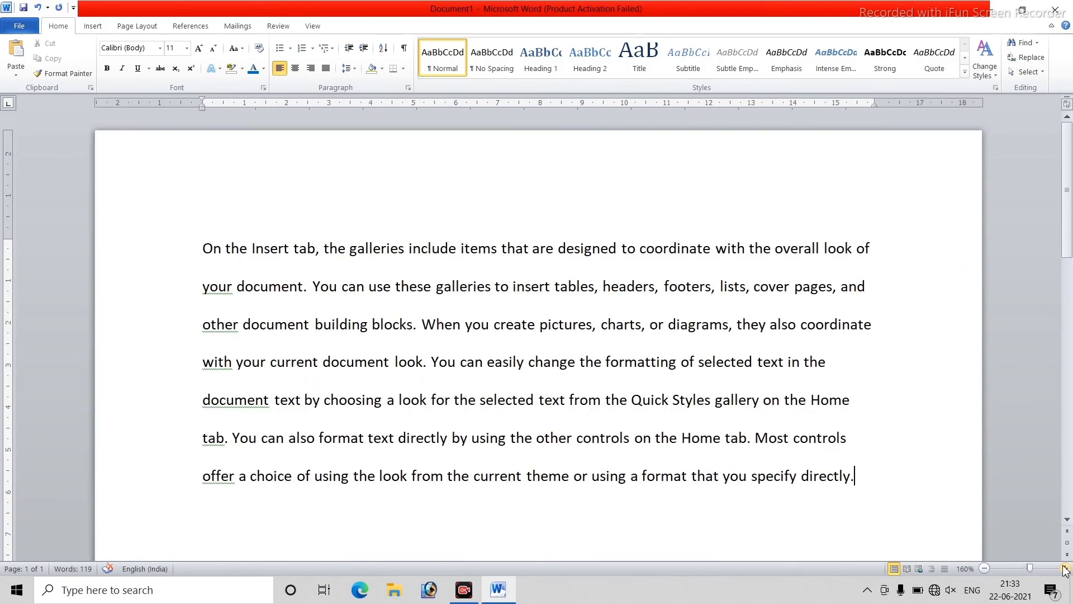
click(1065, 568)
click(1065, 568)
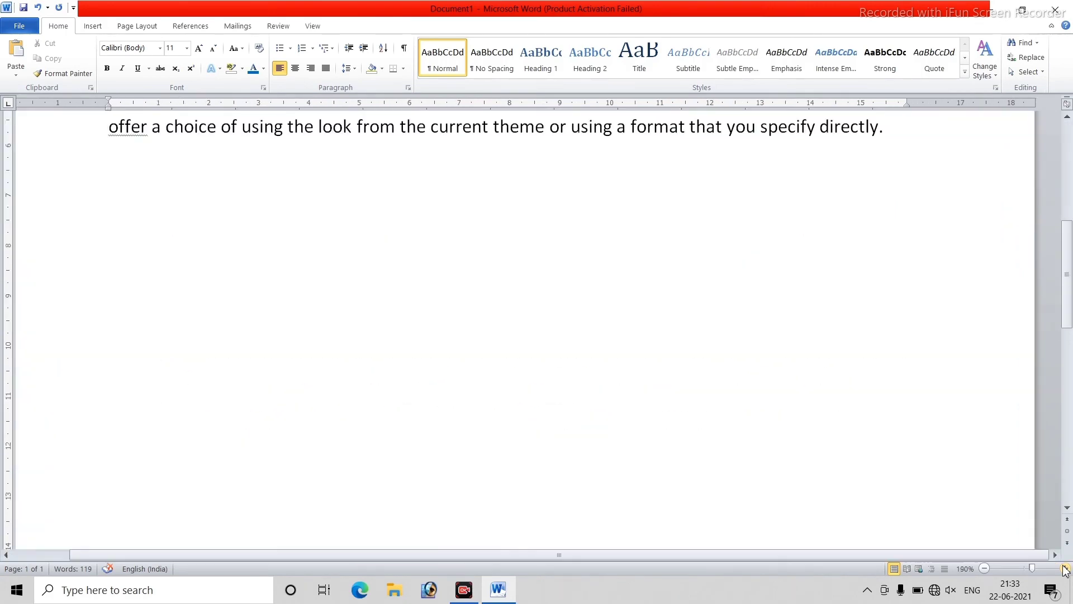
click(985, 568)
click(985, 568)
click(985, 568)
click(984, 568)
click(985, 568)
click(985, 568)
click(985, 567)
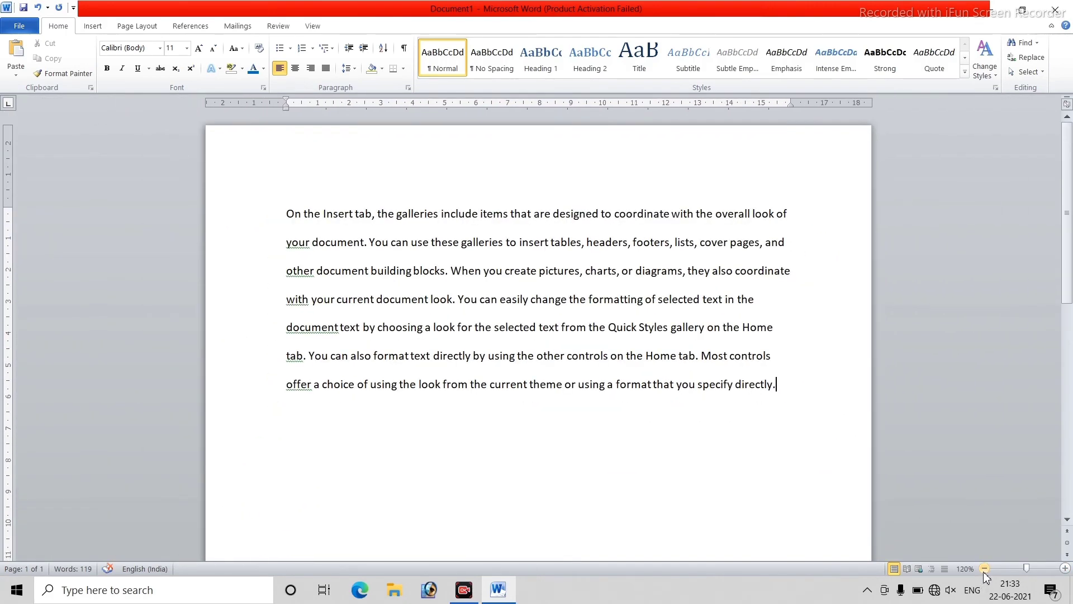
click(985, 568)
click(985, 568)
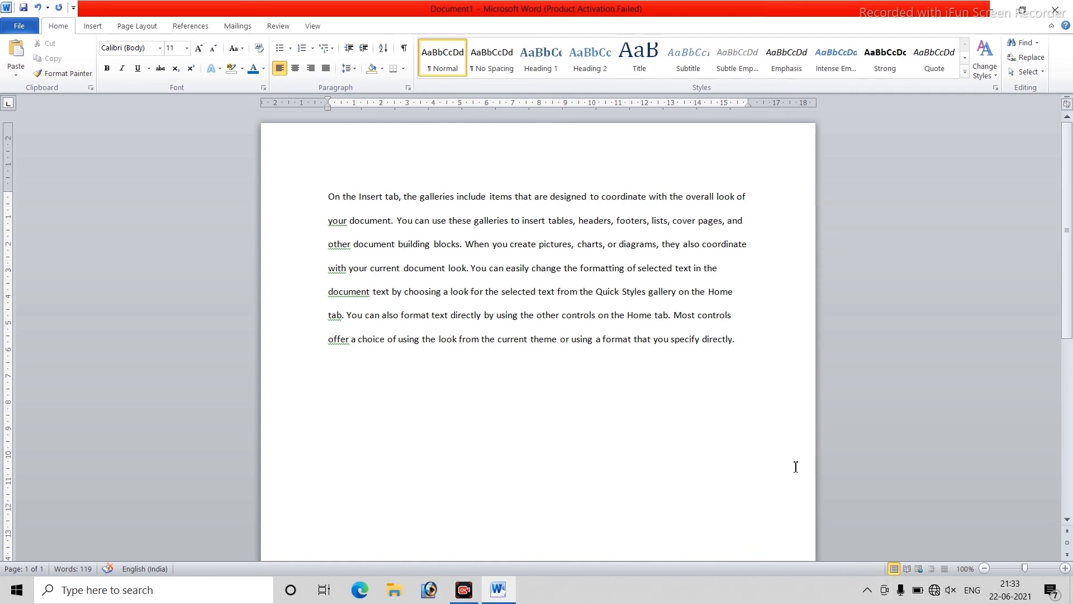
ctrl+scroll(796, 467, up, 2)
ctrl+scroll(796, 467, up, 1)
ctrl+scroll(796, 467, up, 2)
ctrl+scroll(795, 466, up, 1)
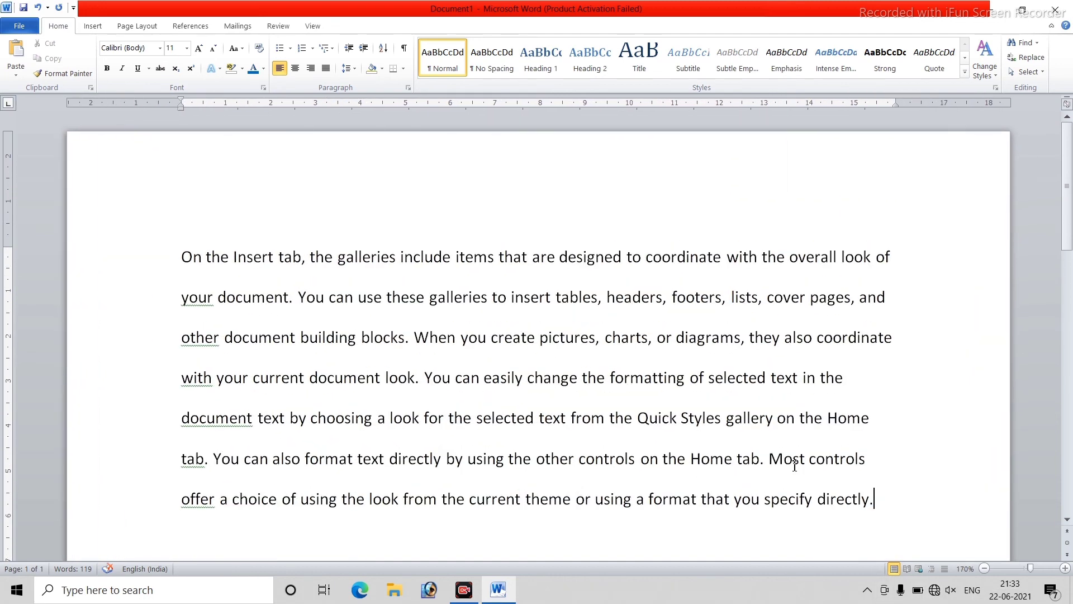
ctrl+scroll(794, 465, down, 2)
ctrl+scroll(794, 465, up, 3)
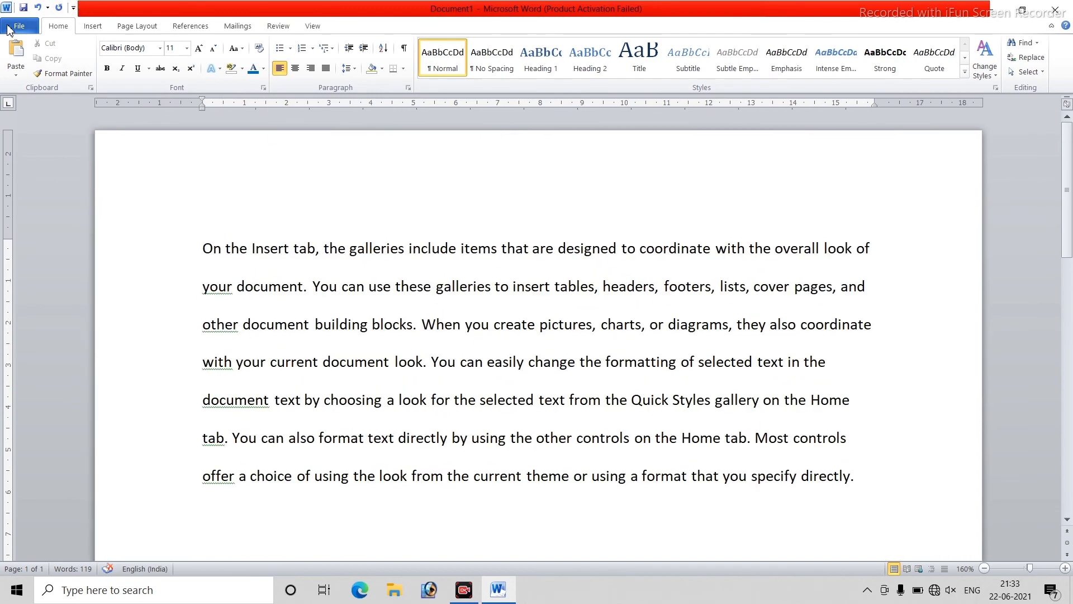
Step: Check the File backstage view and attempt a save, dismissing the prompt that appears
click(9, 29)
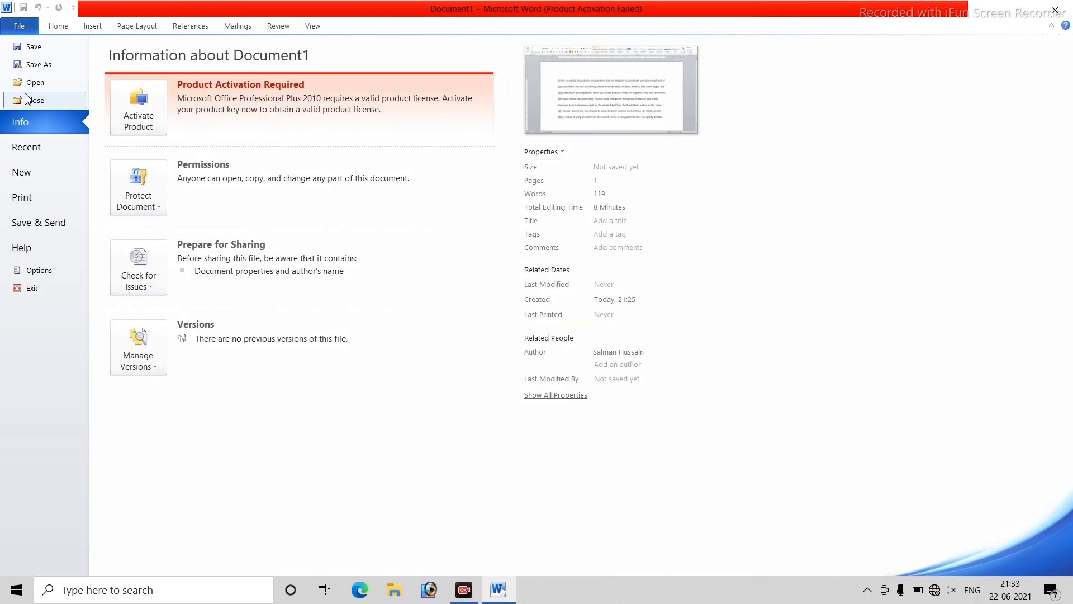
click(16, 25)
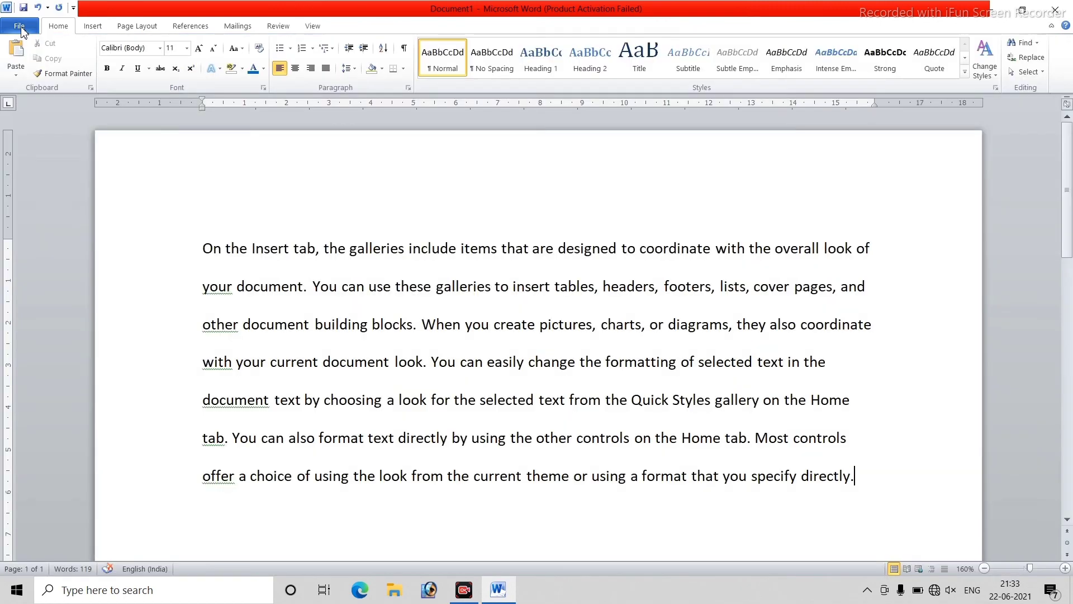
click(17, 26)
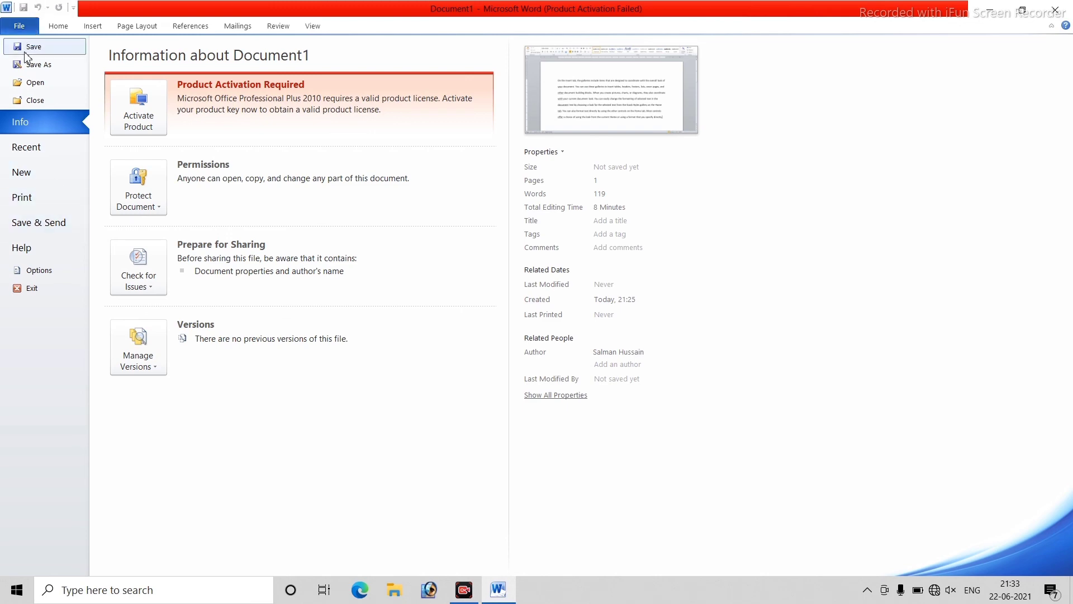
click(1068, 7)
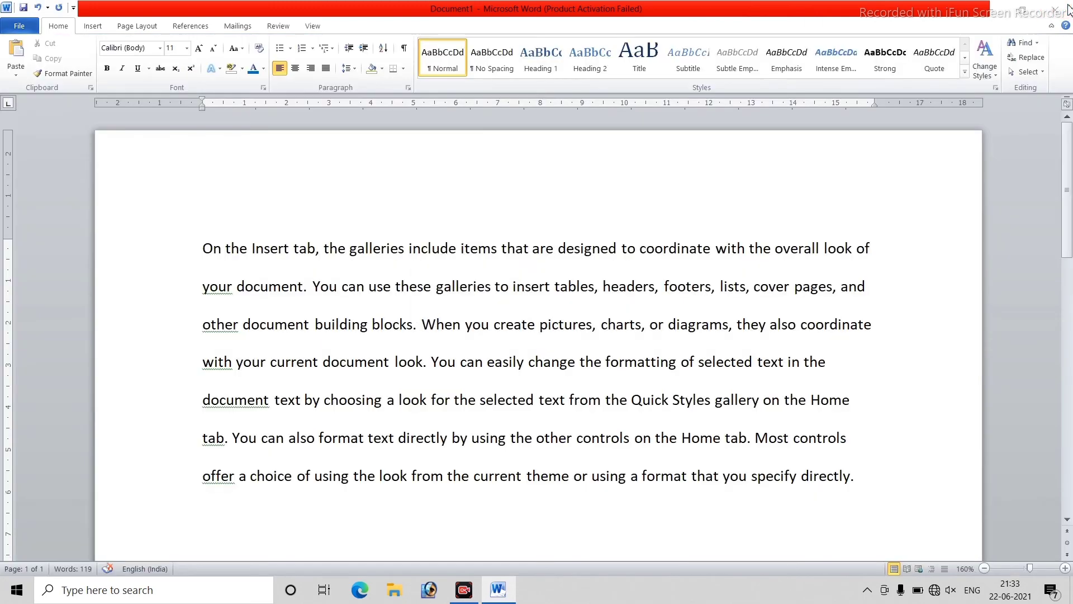
click(587, 311)
Step: Save the document in the Documents folder as the Word file 'win'
key(ctrl+s)
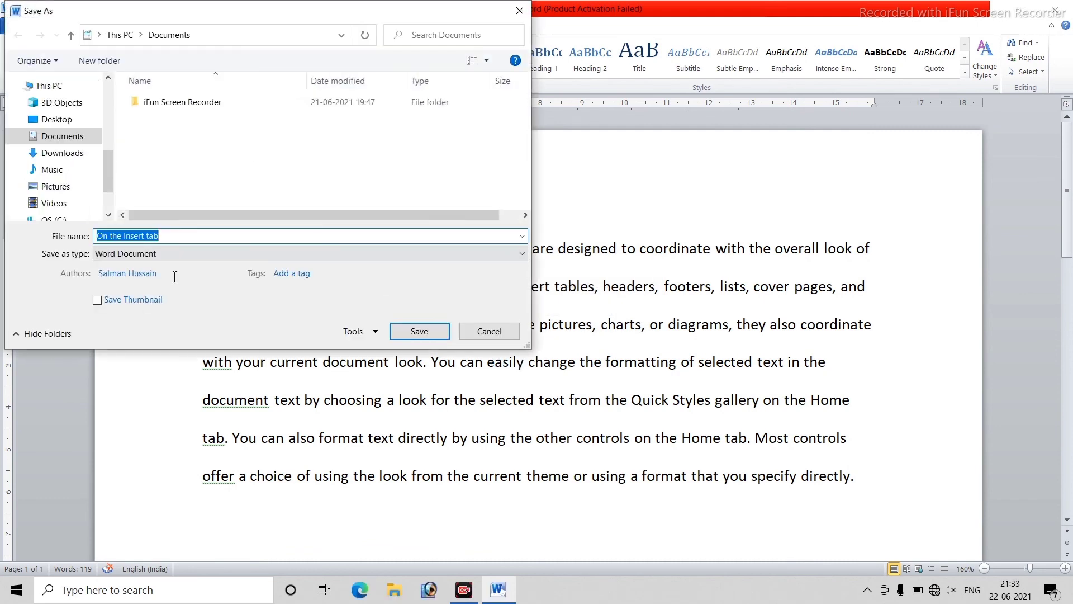
click(71, 137)
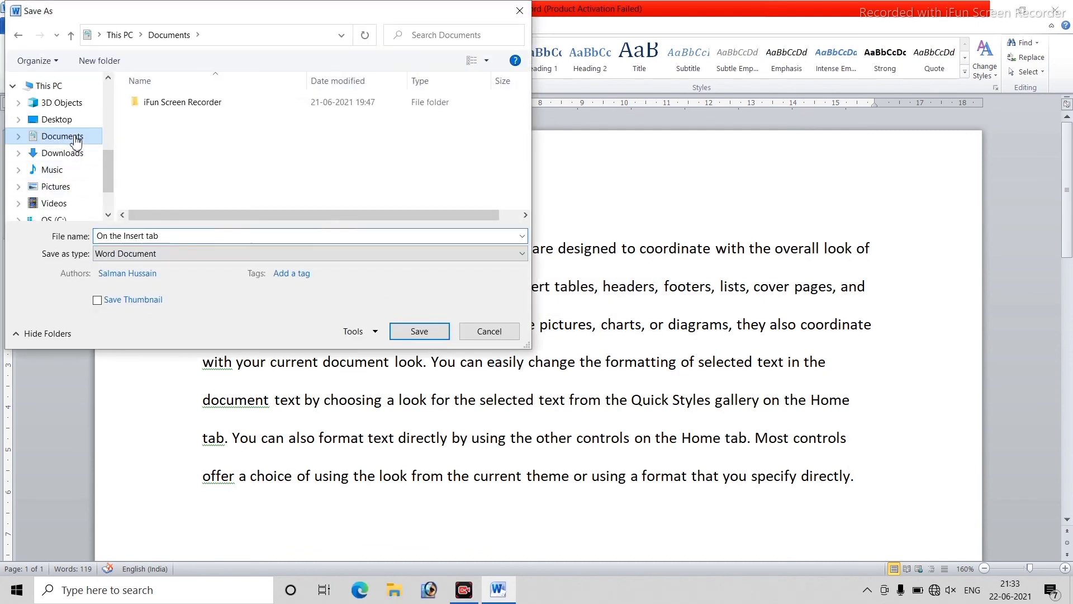
click(163, 237)
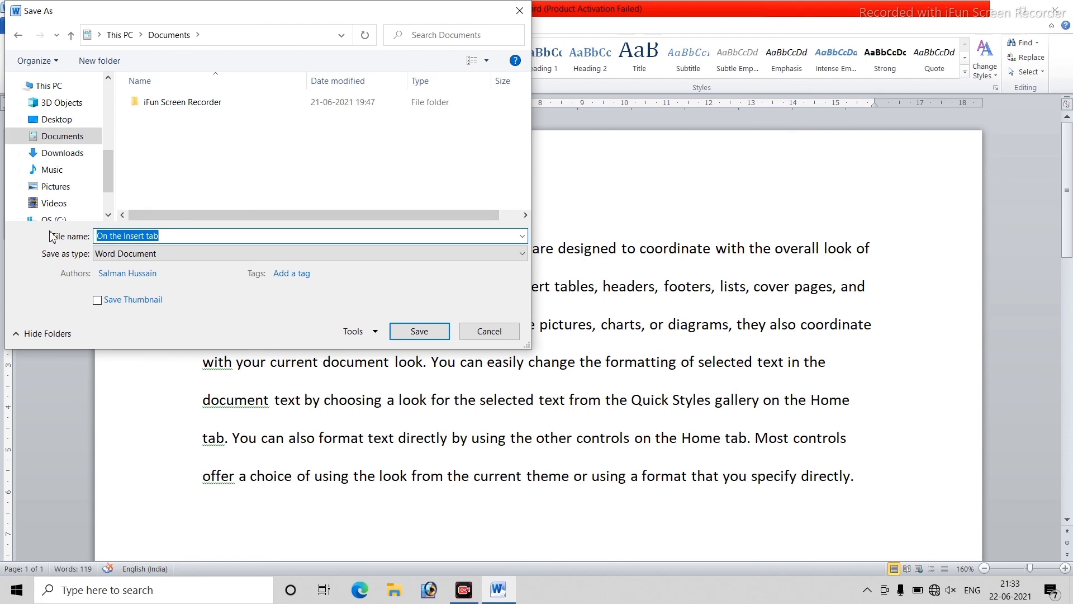
text(win)
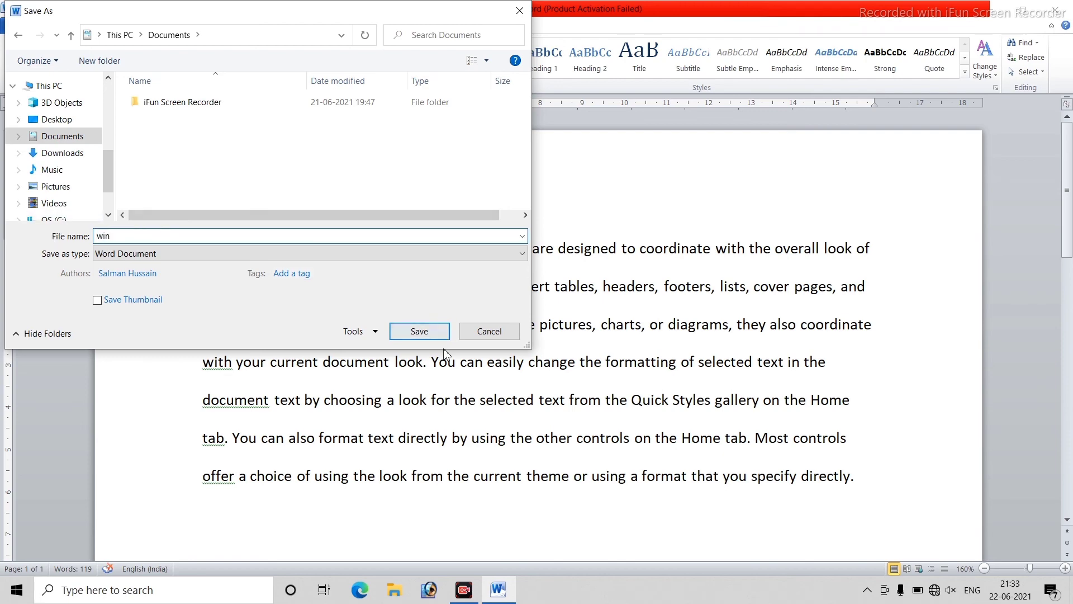
click(434, 331)
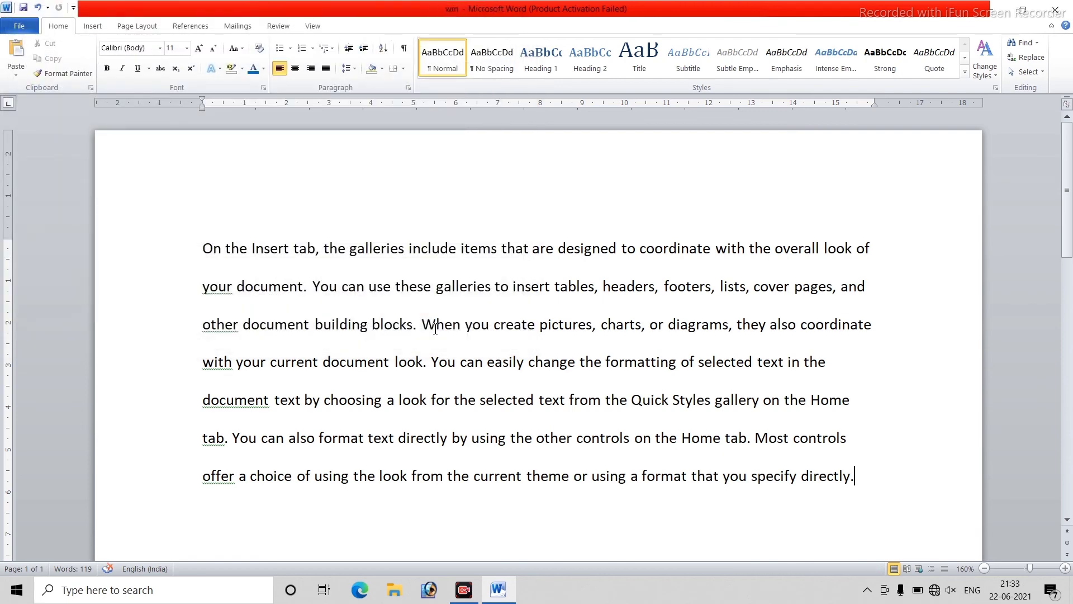